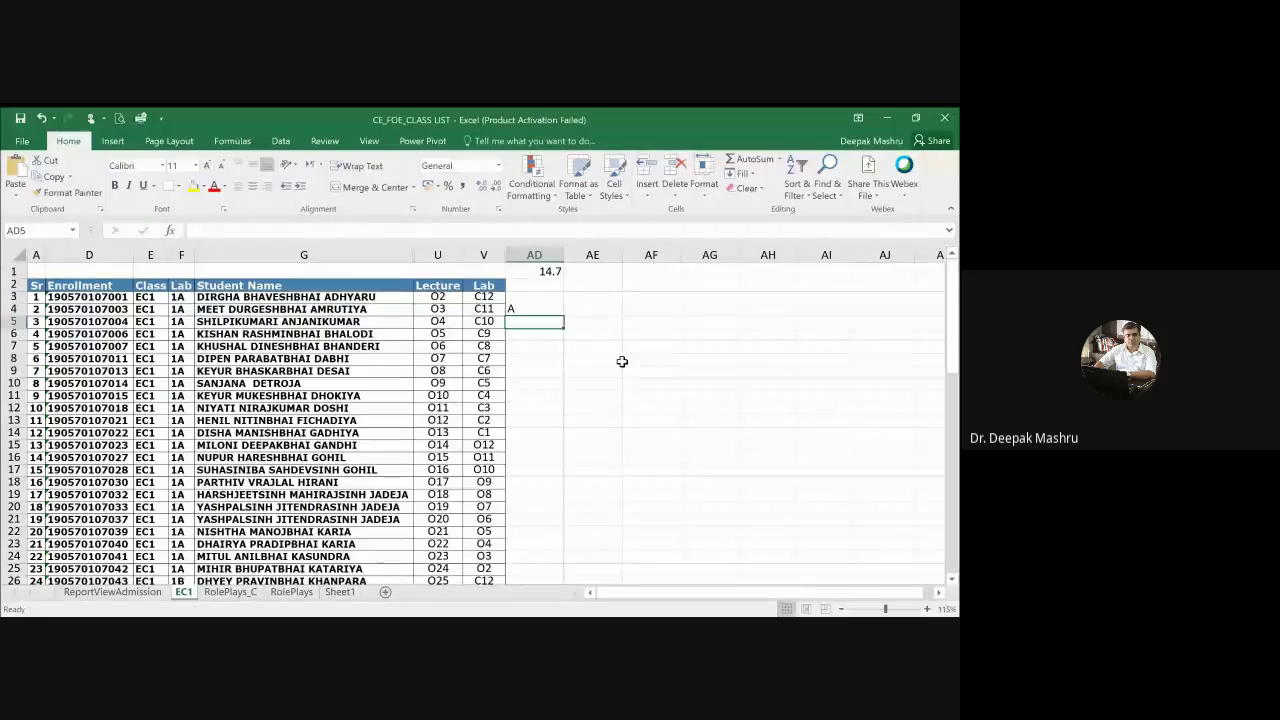
text(A)
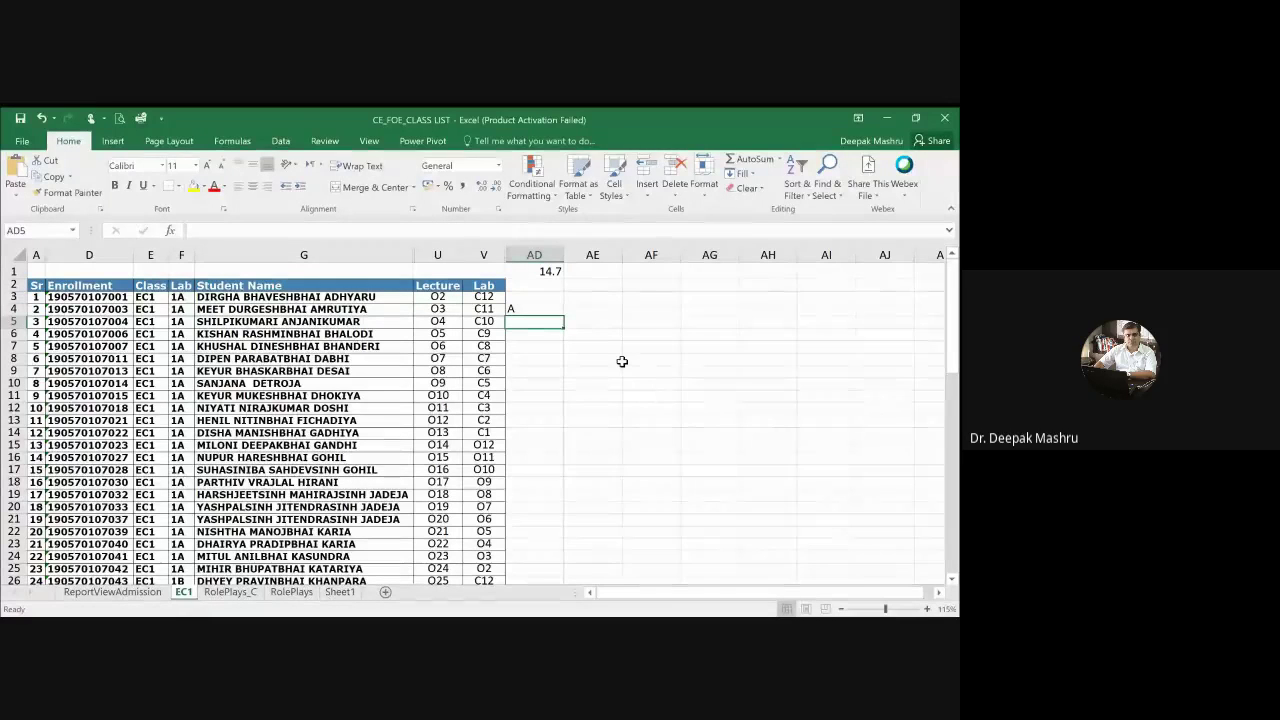
key(Return)
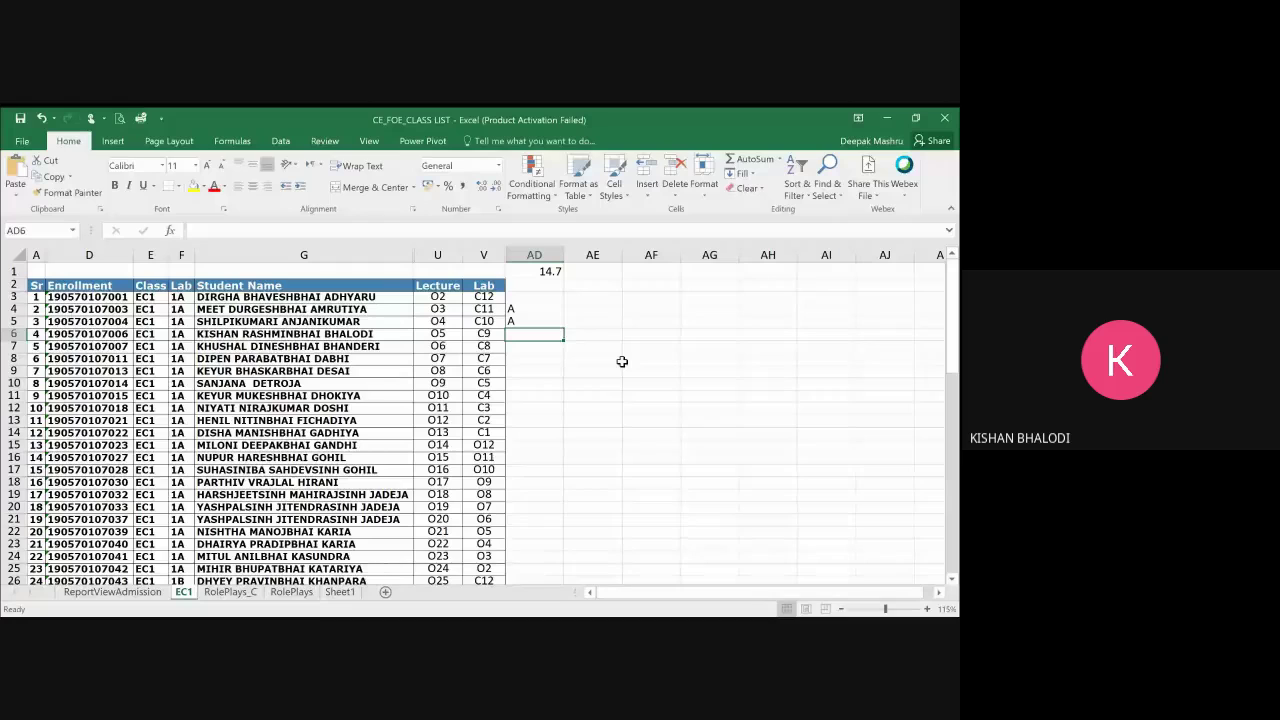
text(A)
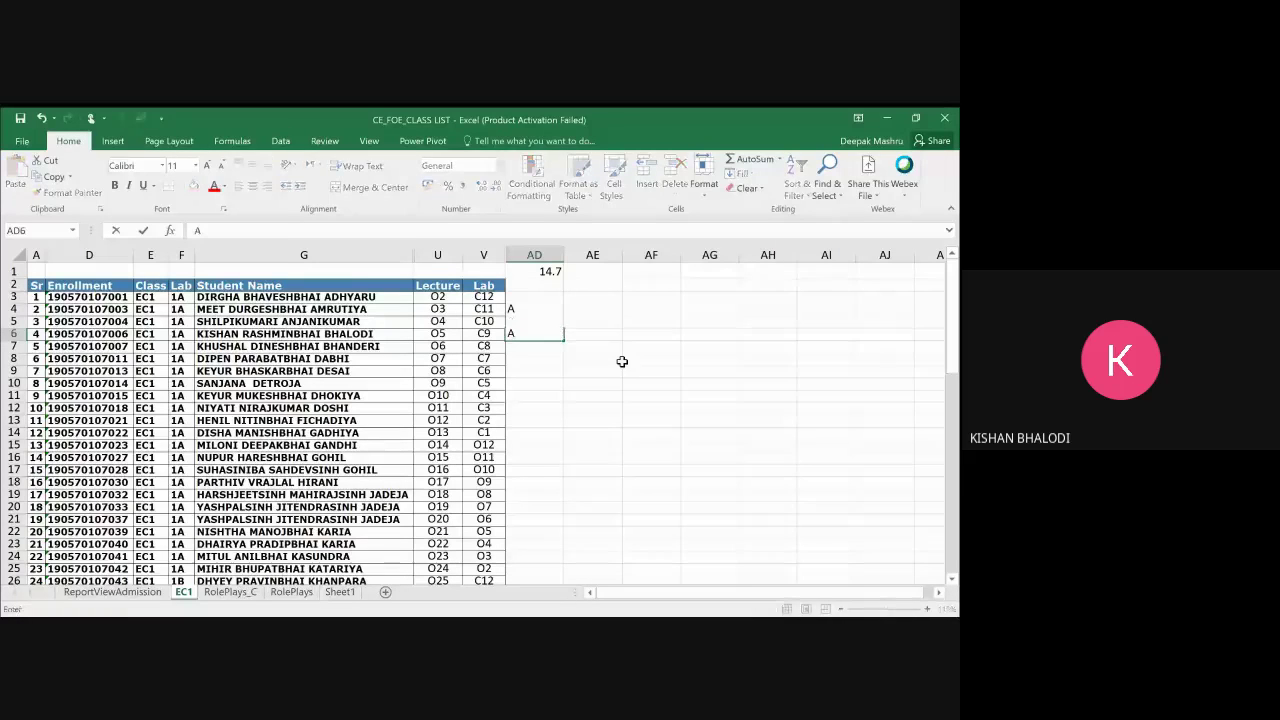
key(Up)
text(A)
key(ctrl+Return)
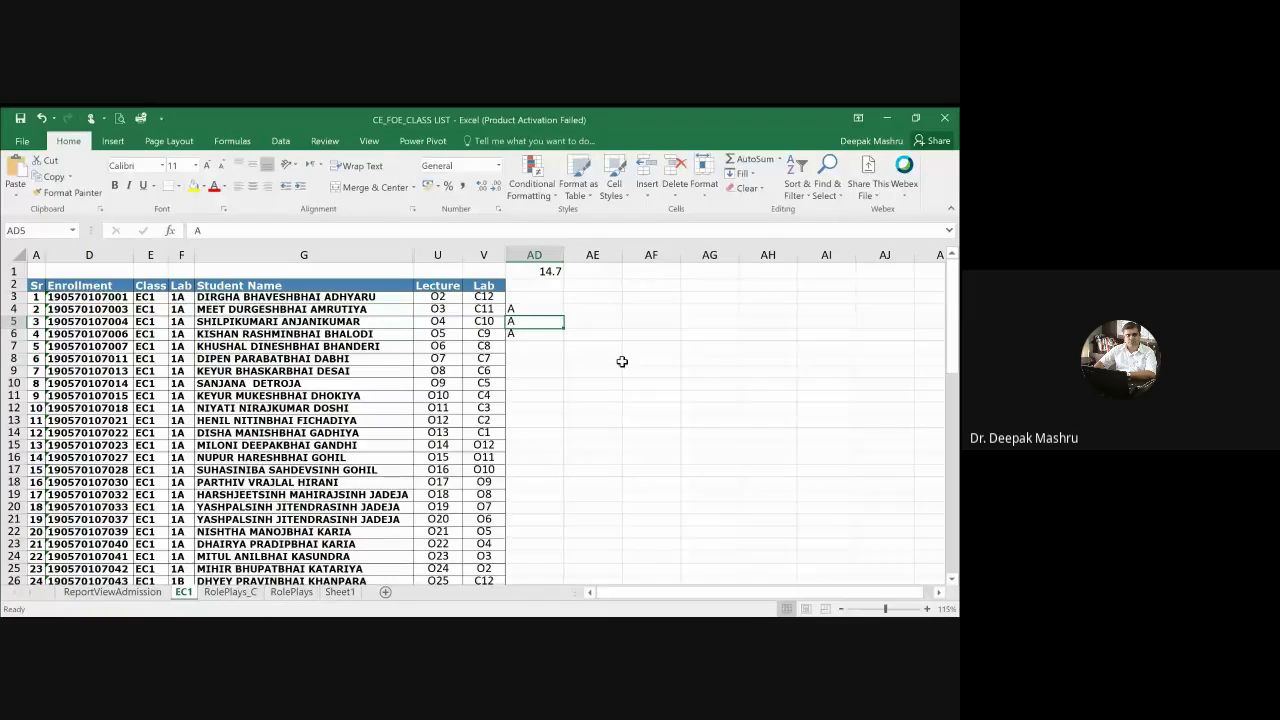
key(Delete)
key(Down)
key(Delete)
key(Down)
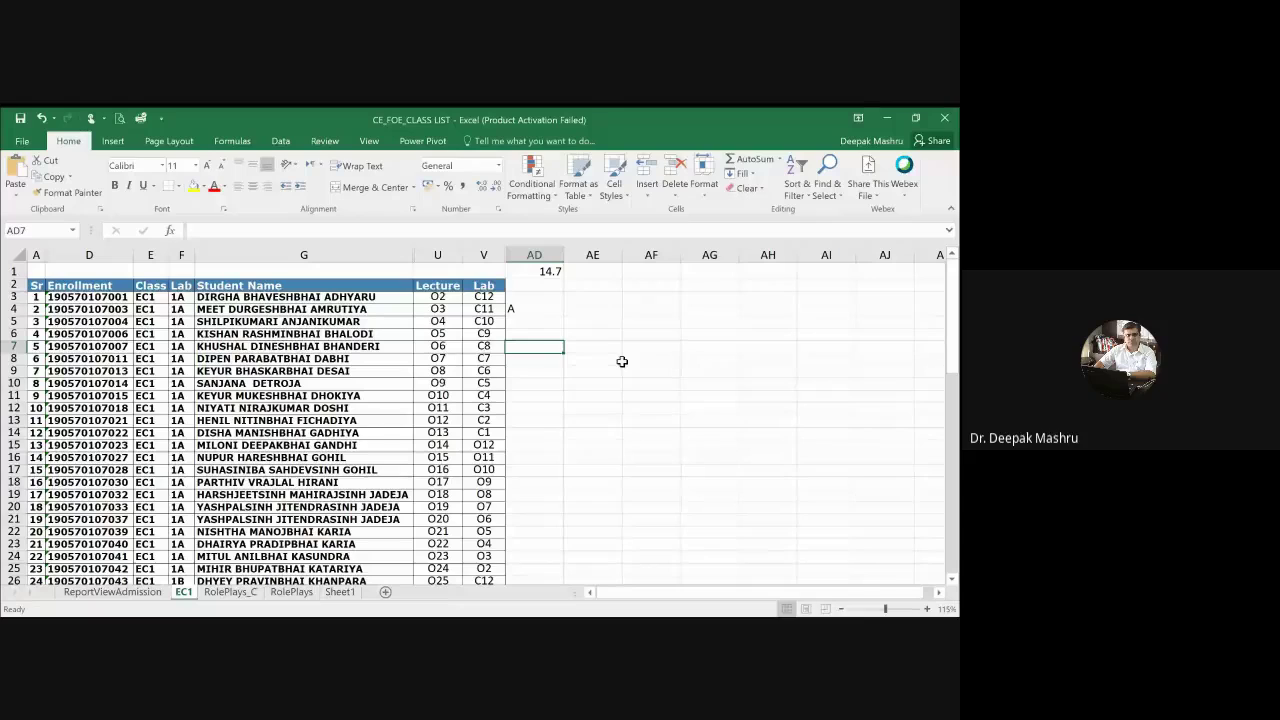
key(Down)
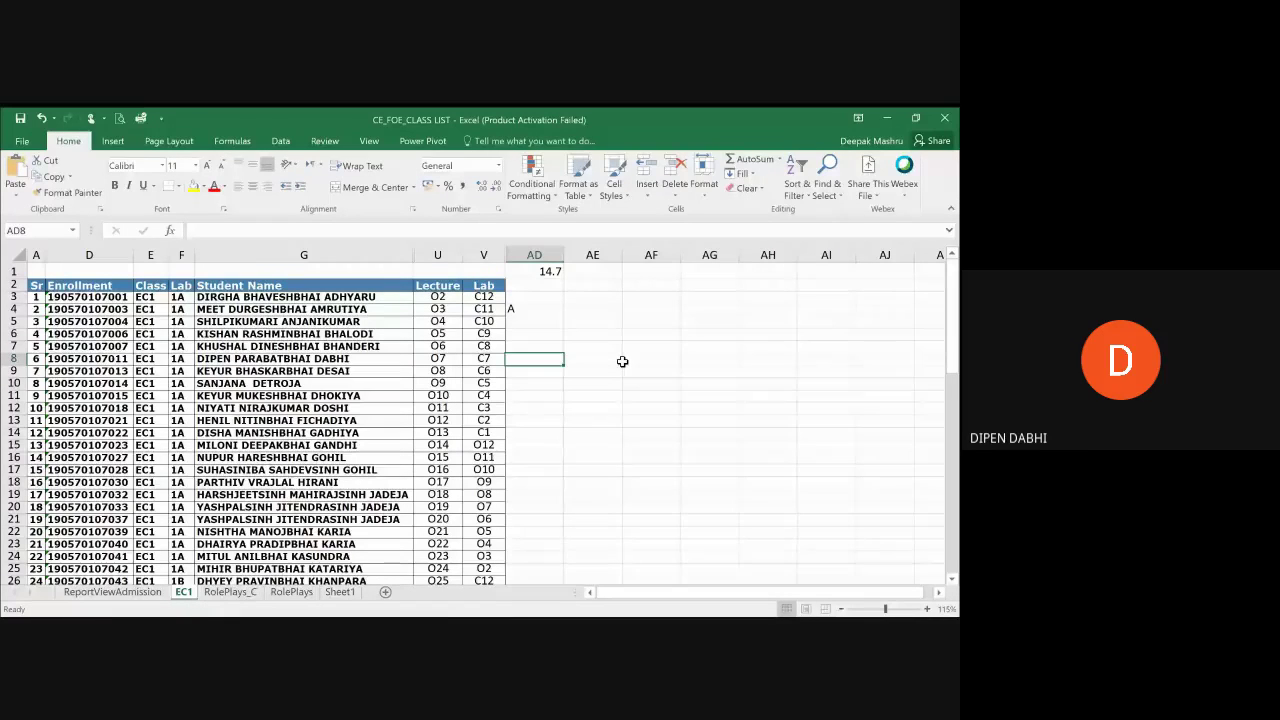
key(Down)
key(Down)
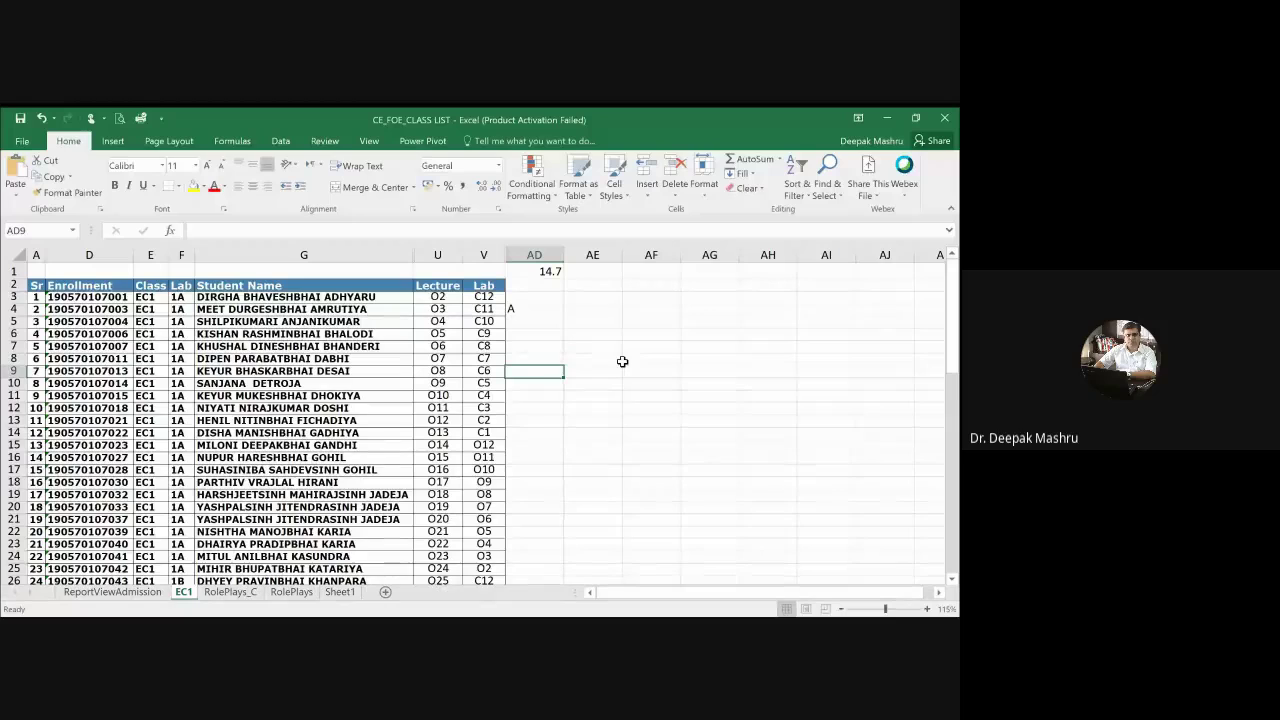
key(Down)
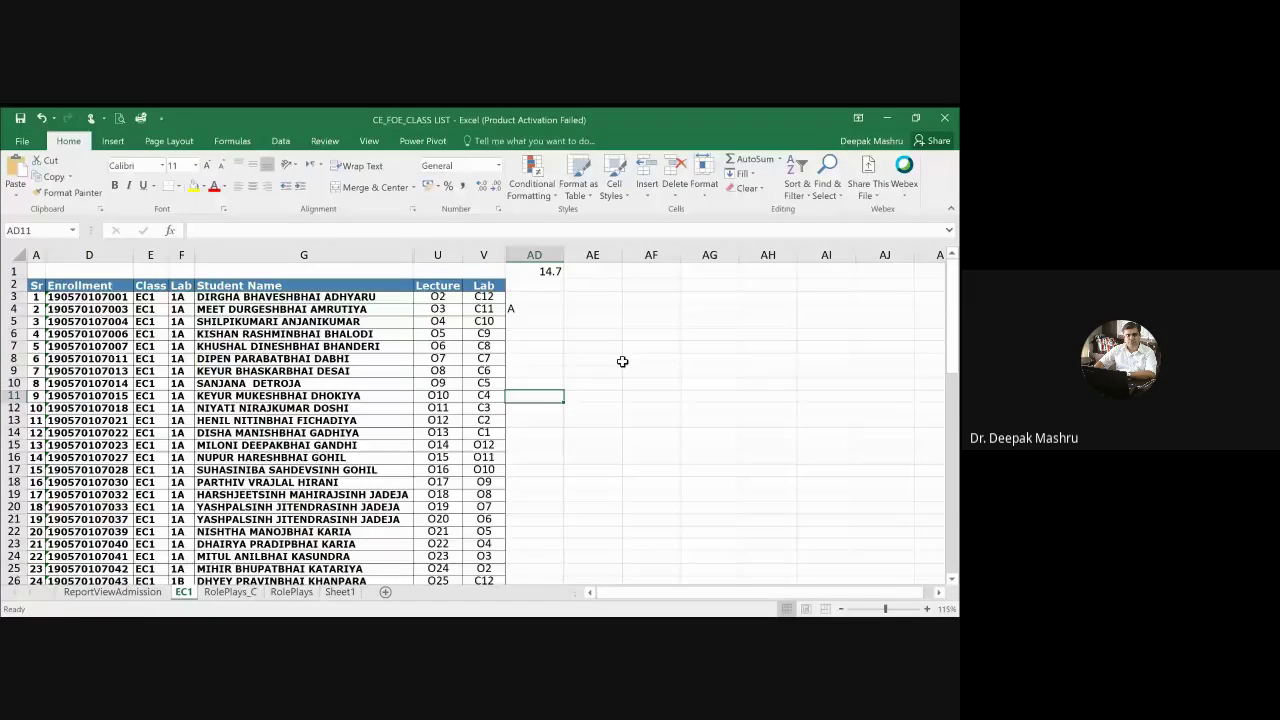
key(Up)
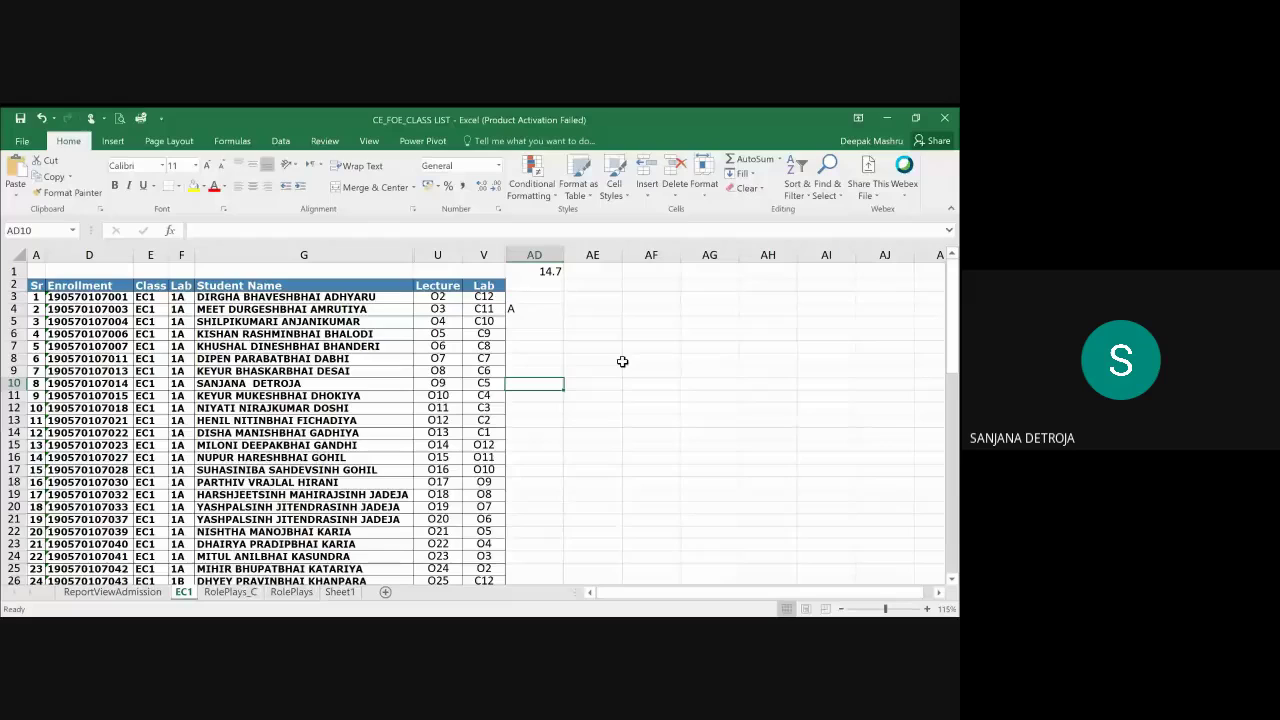
key(Down)
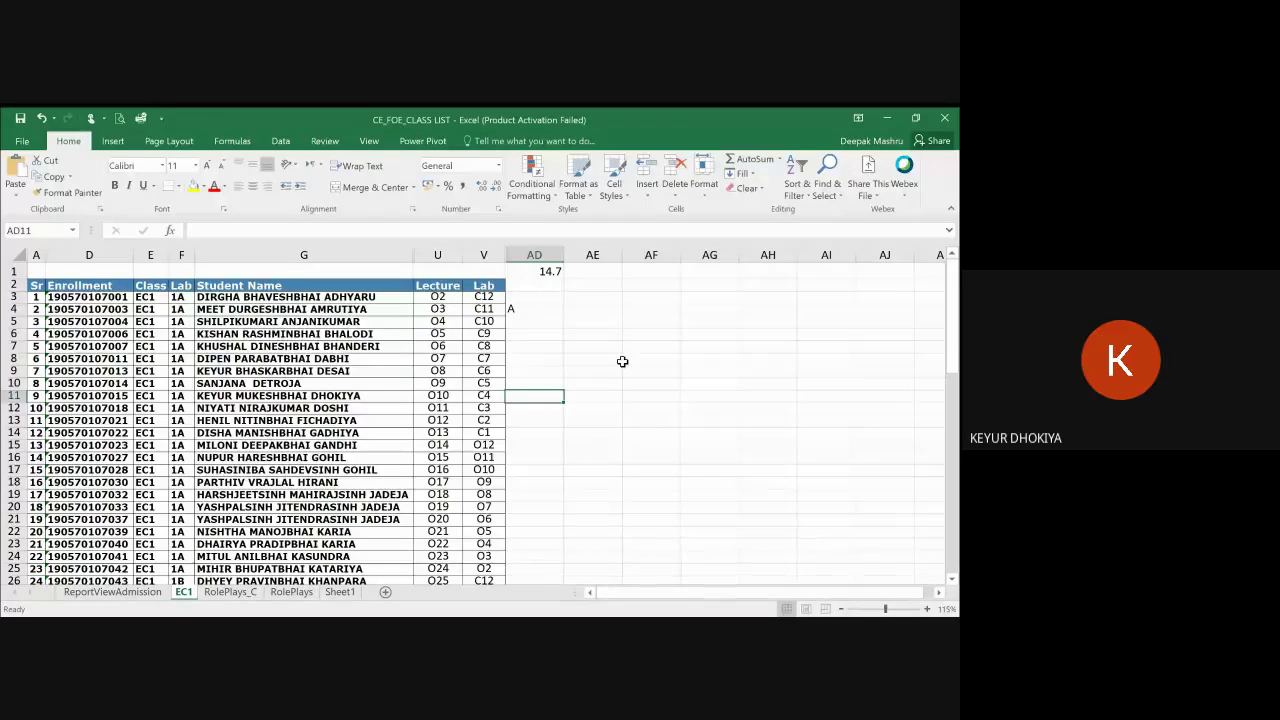
key(Down)
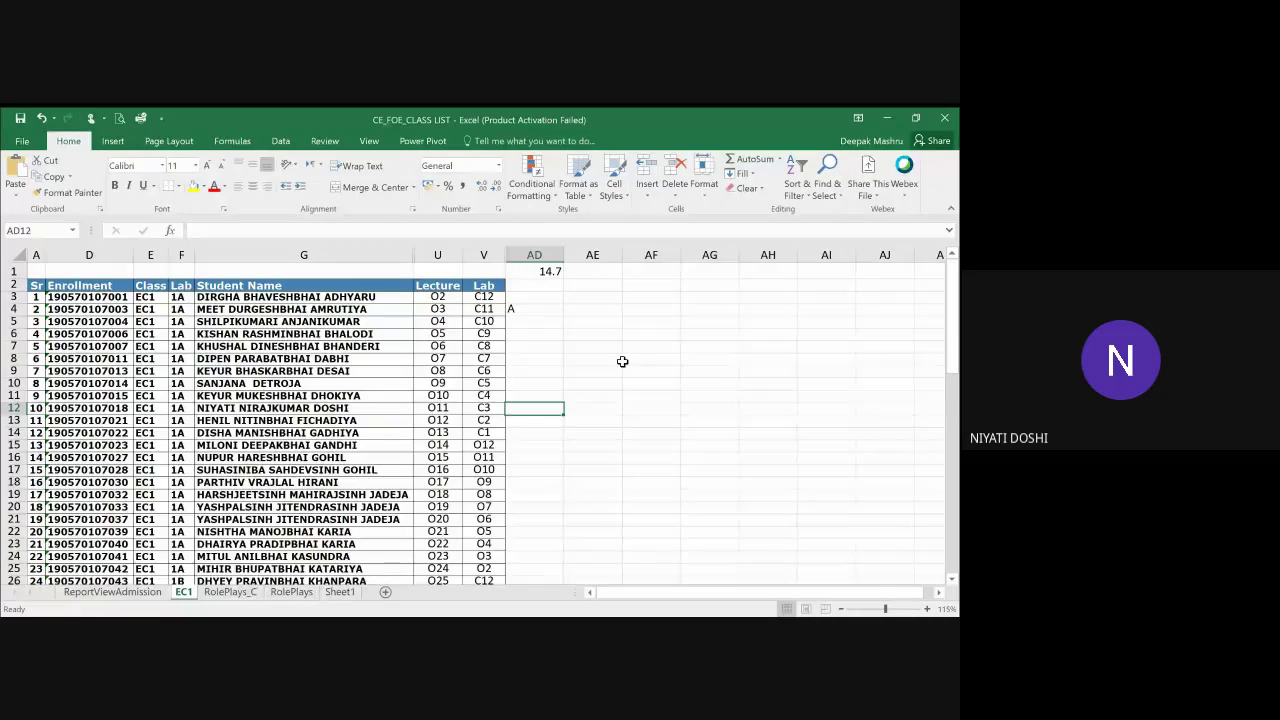
key(Down)
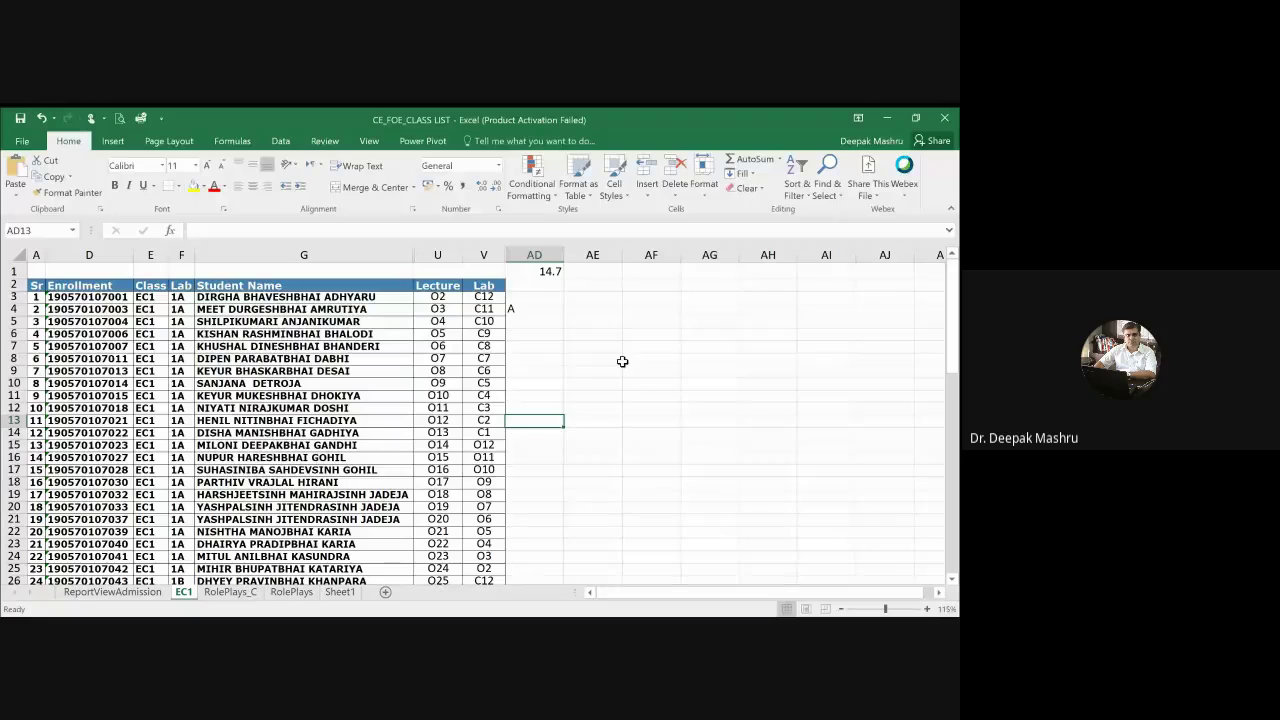
key(Down)
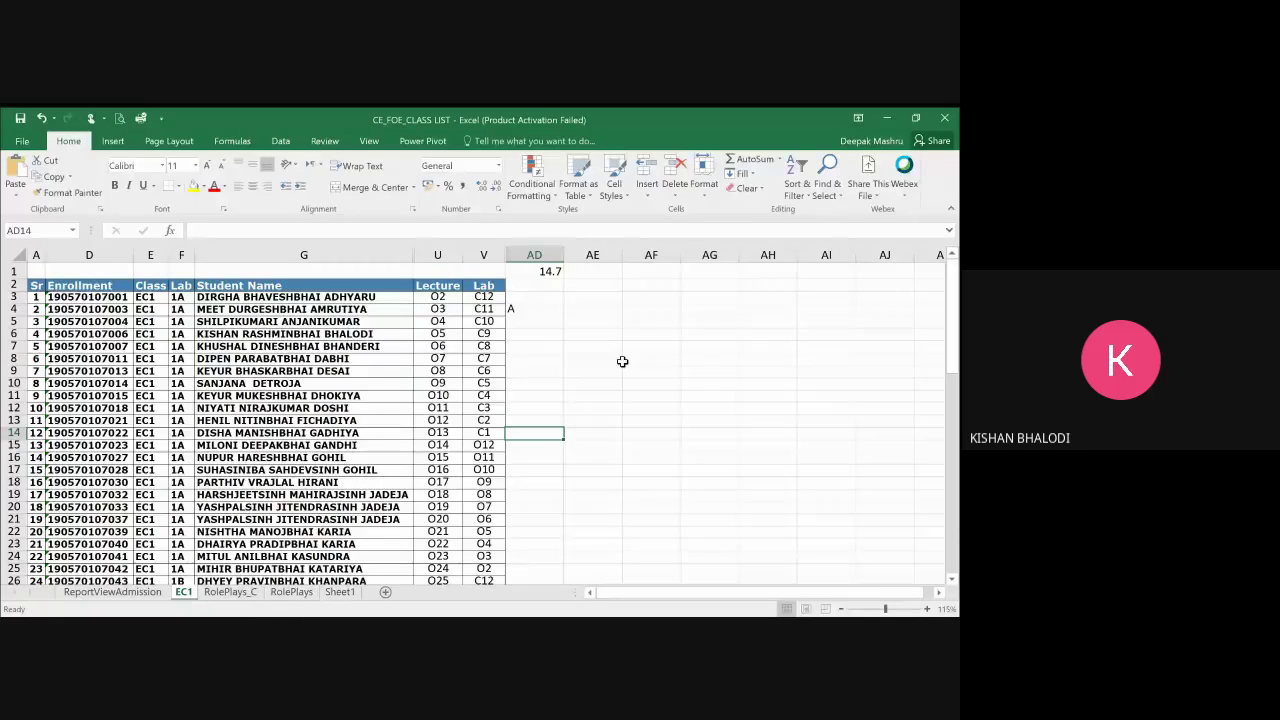
key(Down)
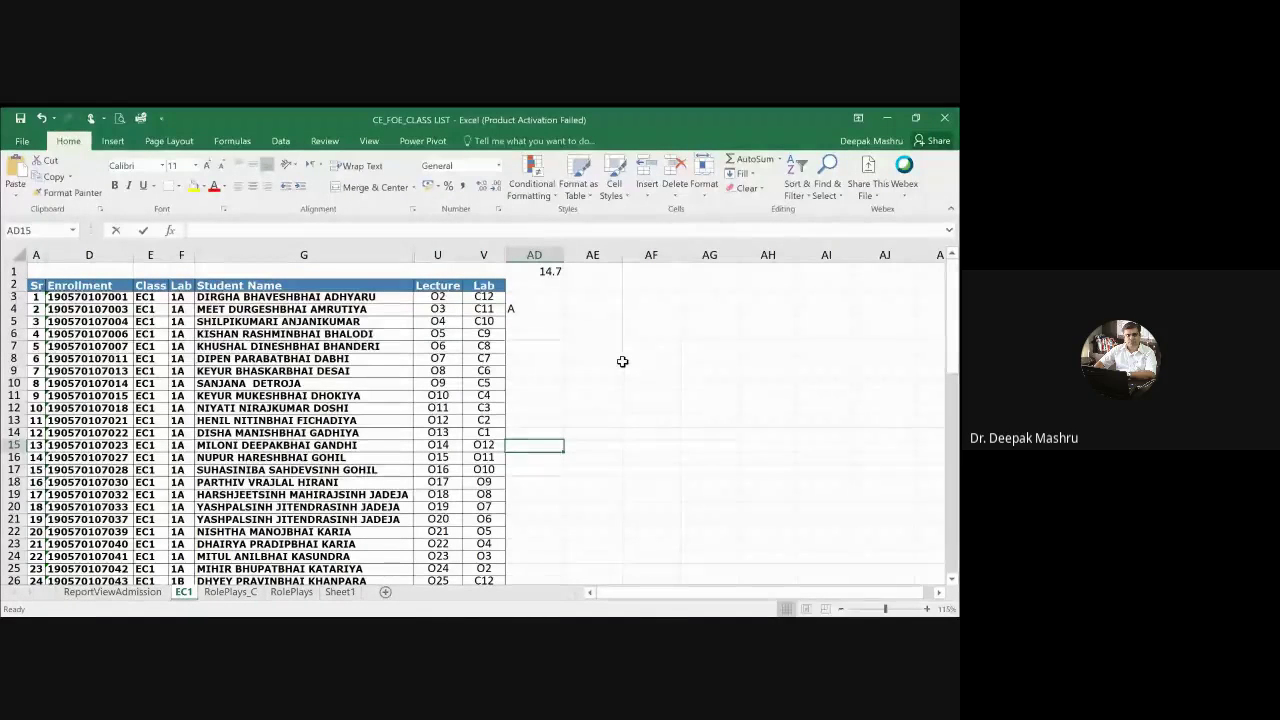
text(A)
key(Return)
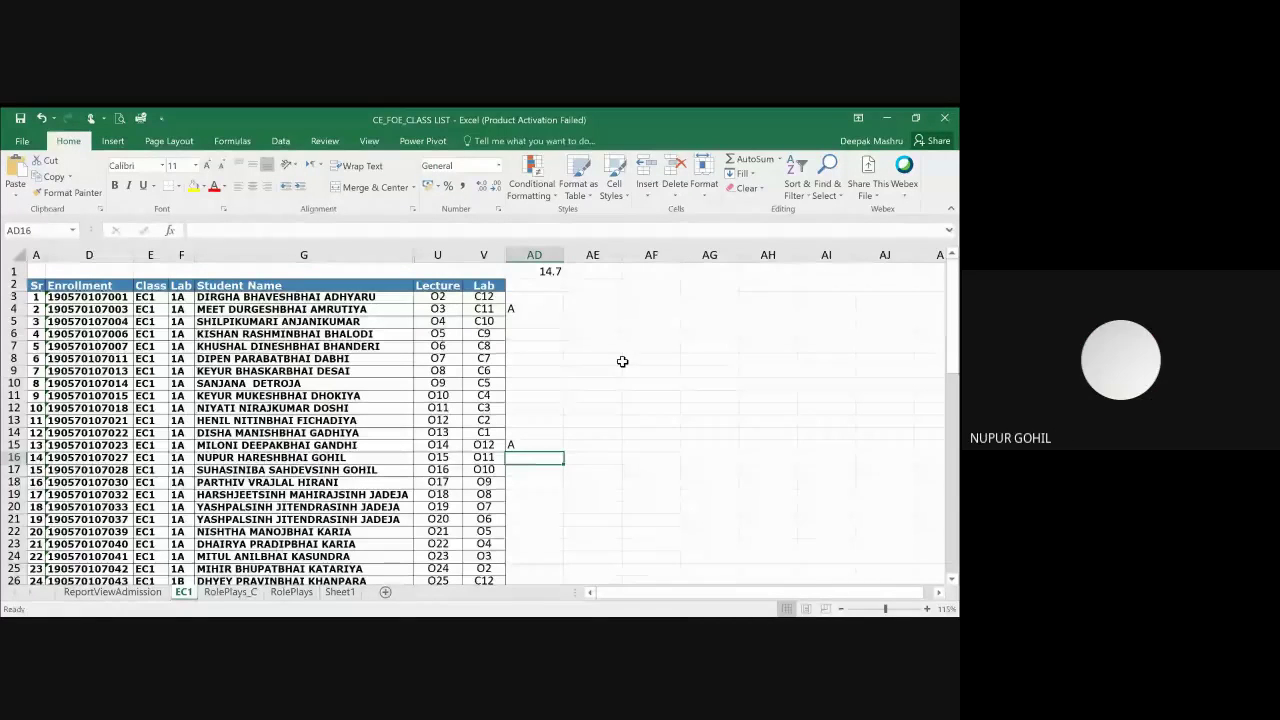
key(Up)
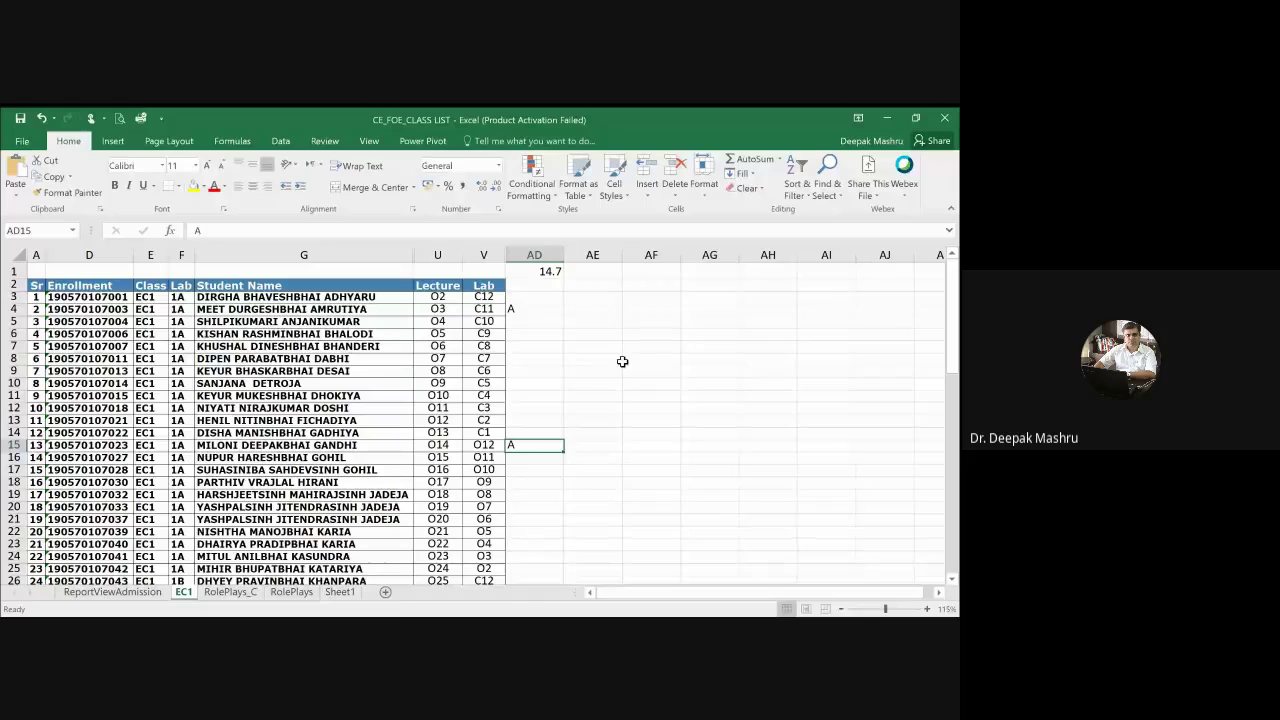
key(Delete)
key(Down)
key(Down)
key(Down)
key(Down)
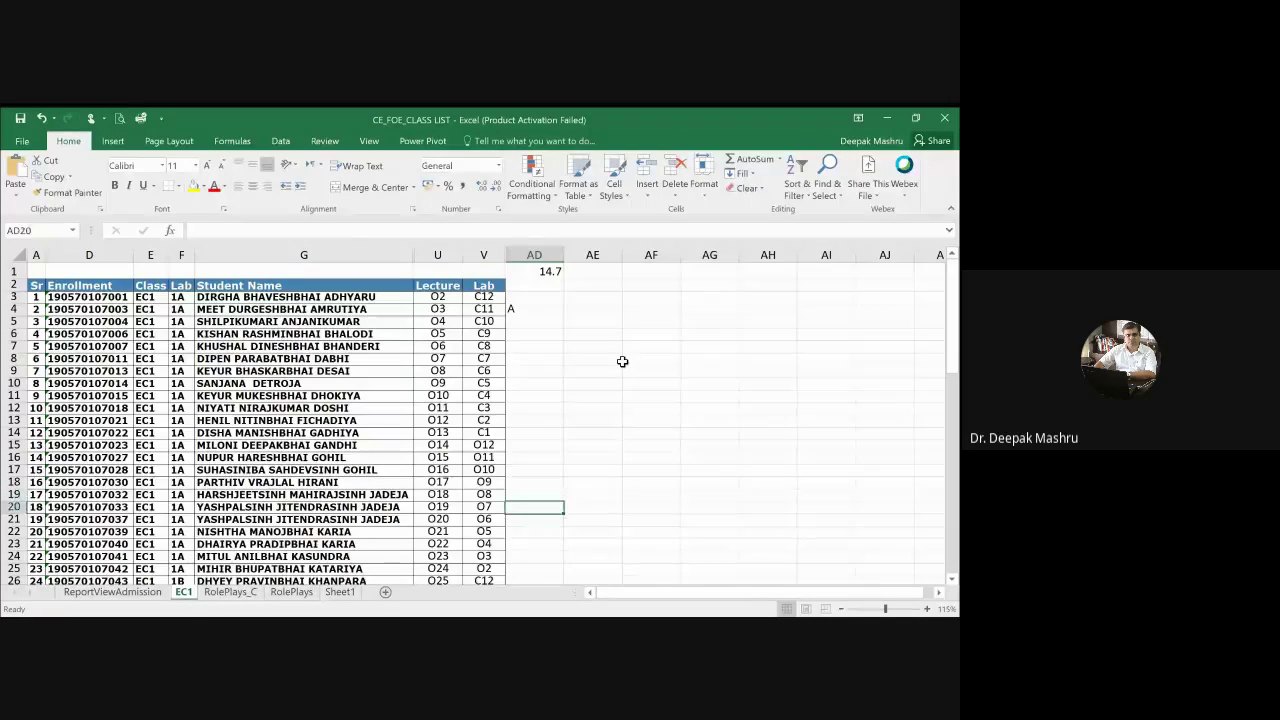
key(Up)
key(Up)
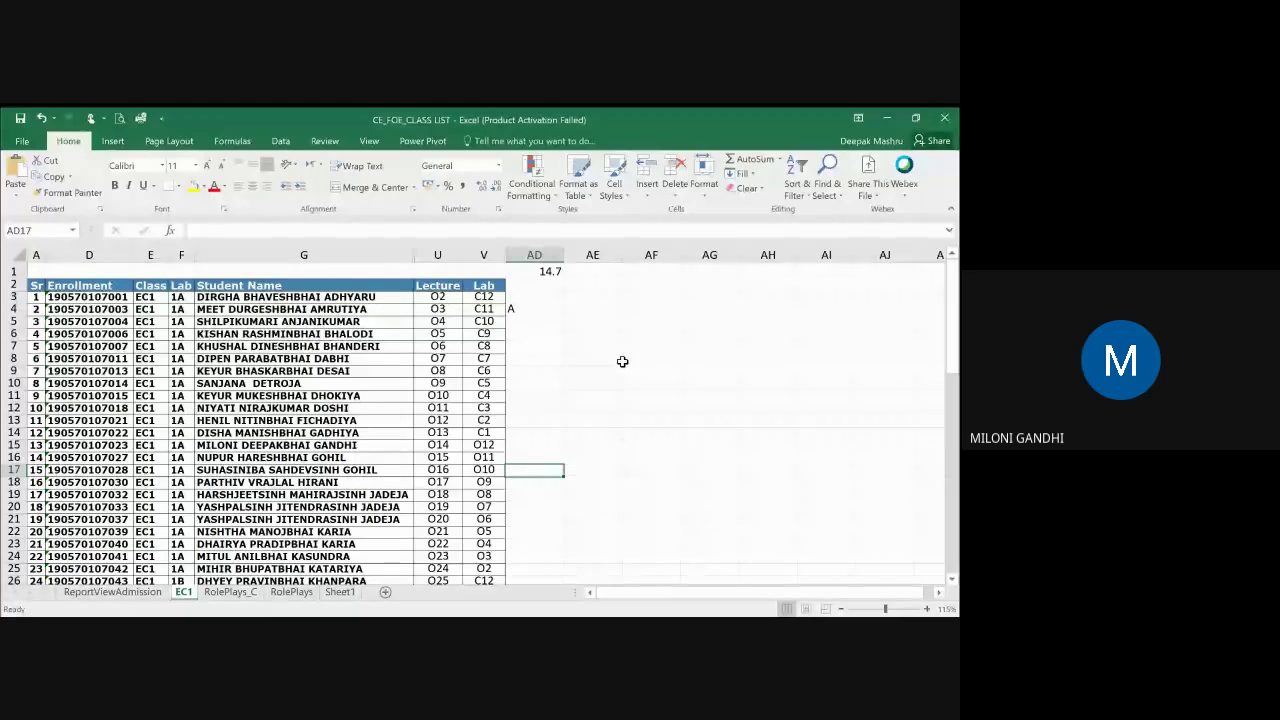
key(Down)
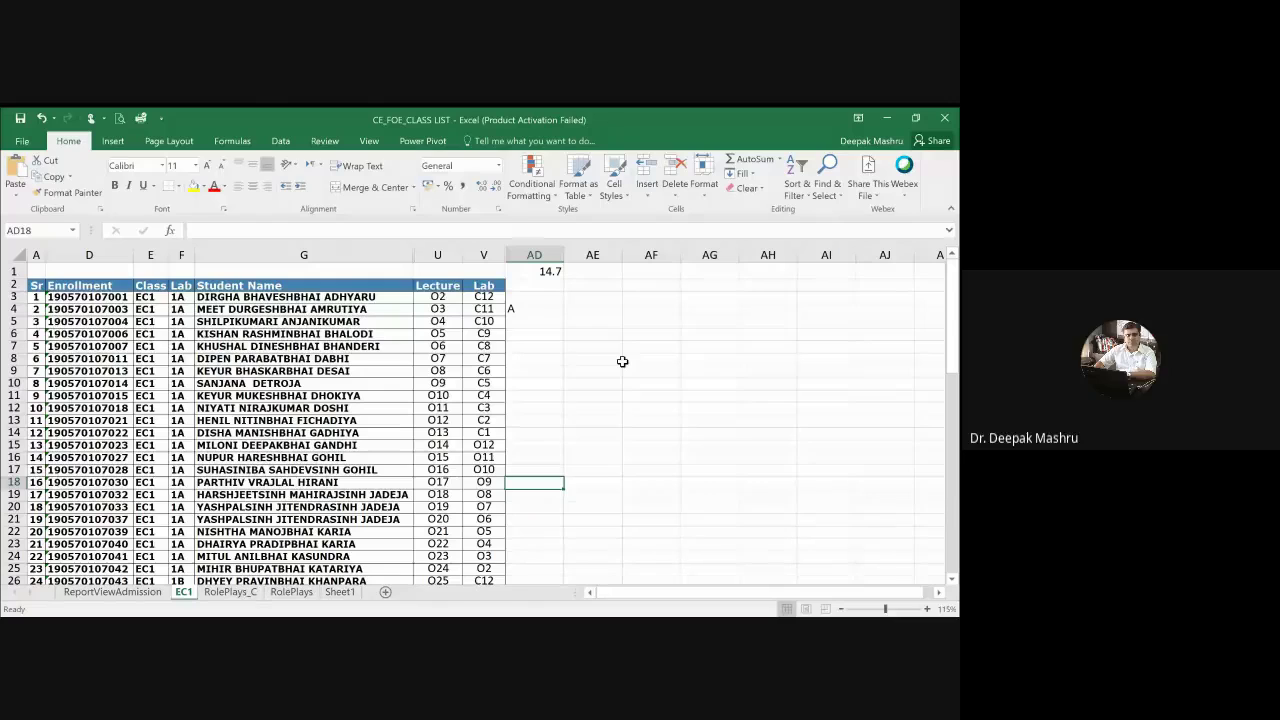
key(Down)
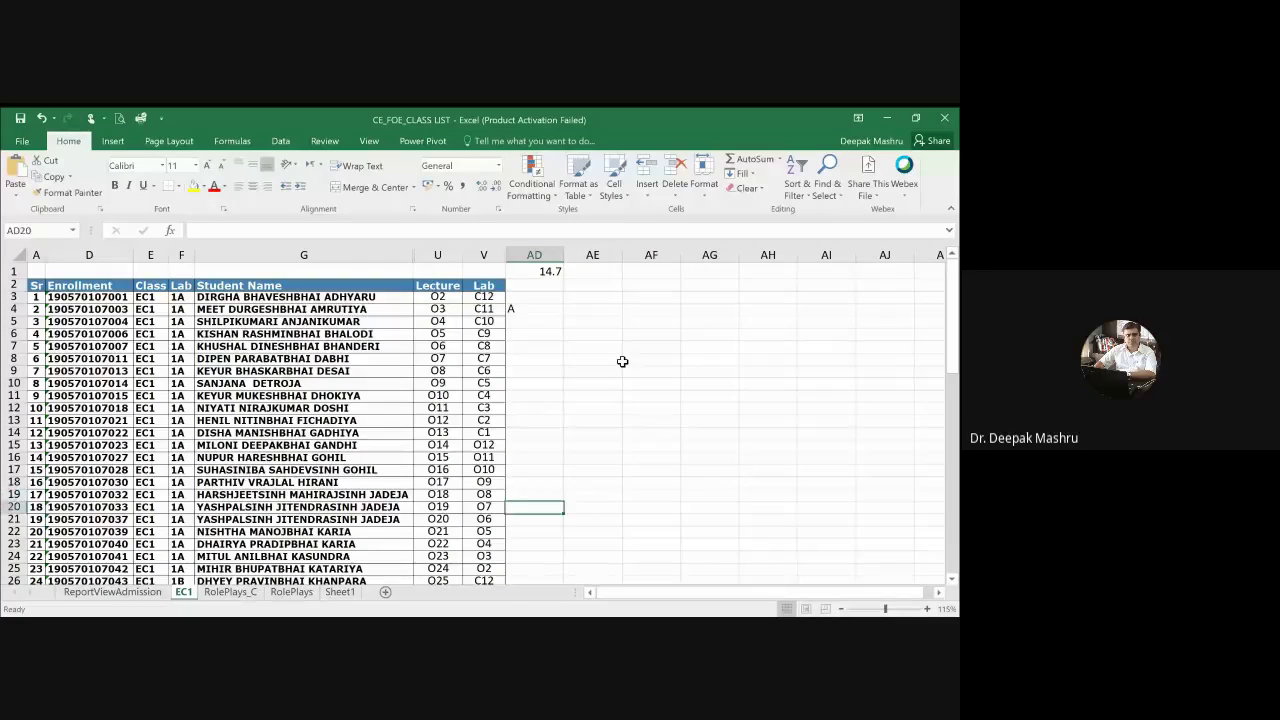
key(Down)
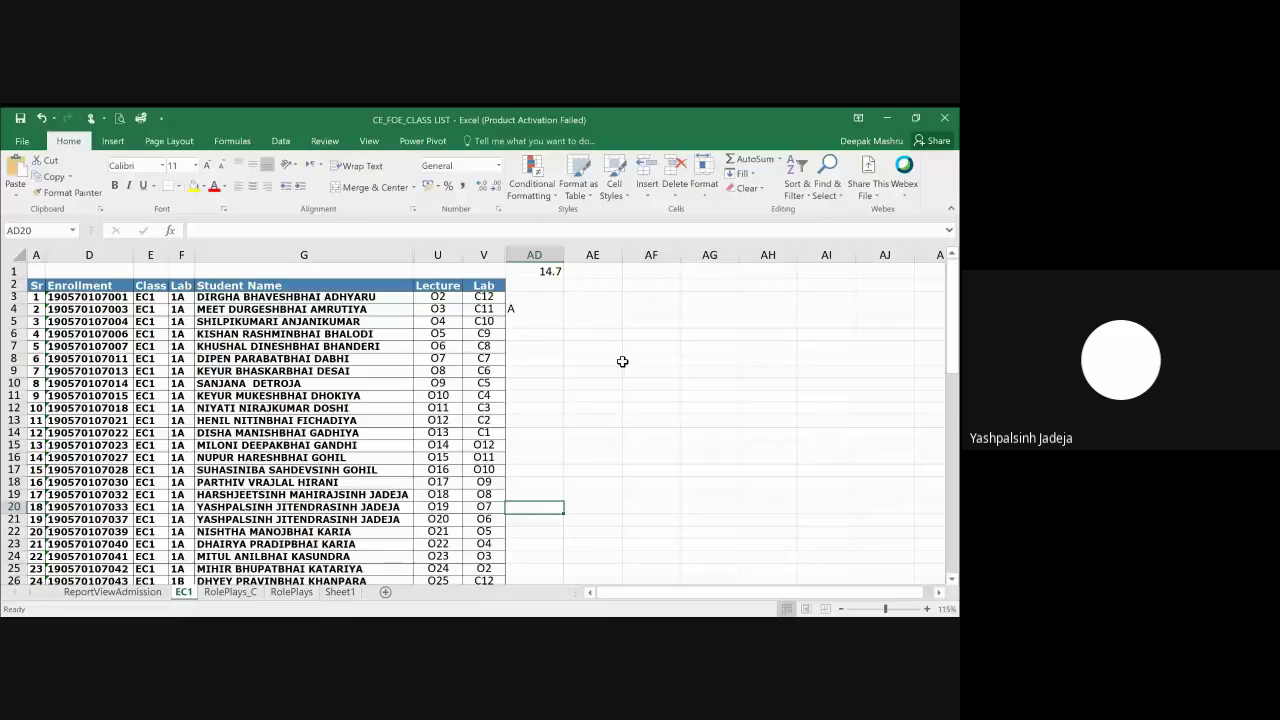
key(Down)
key(Down)
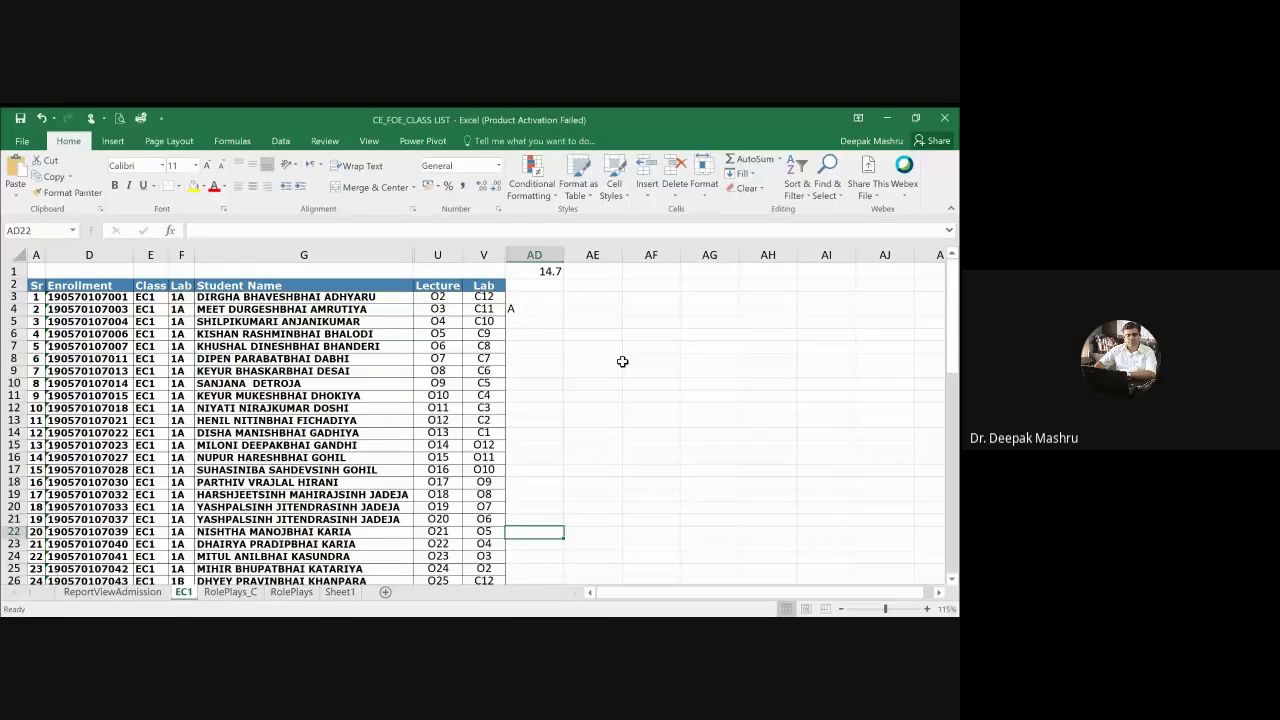
Step: Overwrite the duplicated name in G21 with the correct student's full name
key(Up)
key(Left)
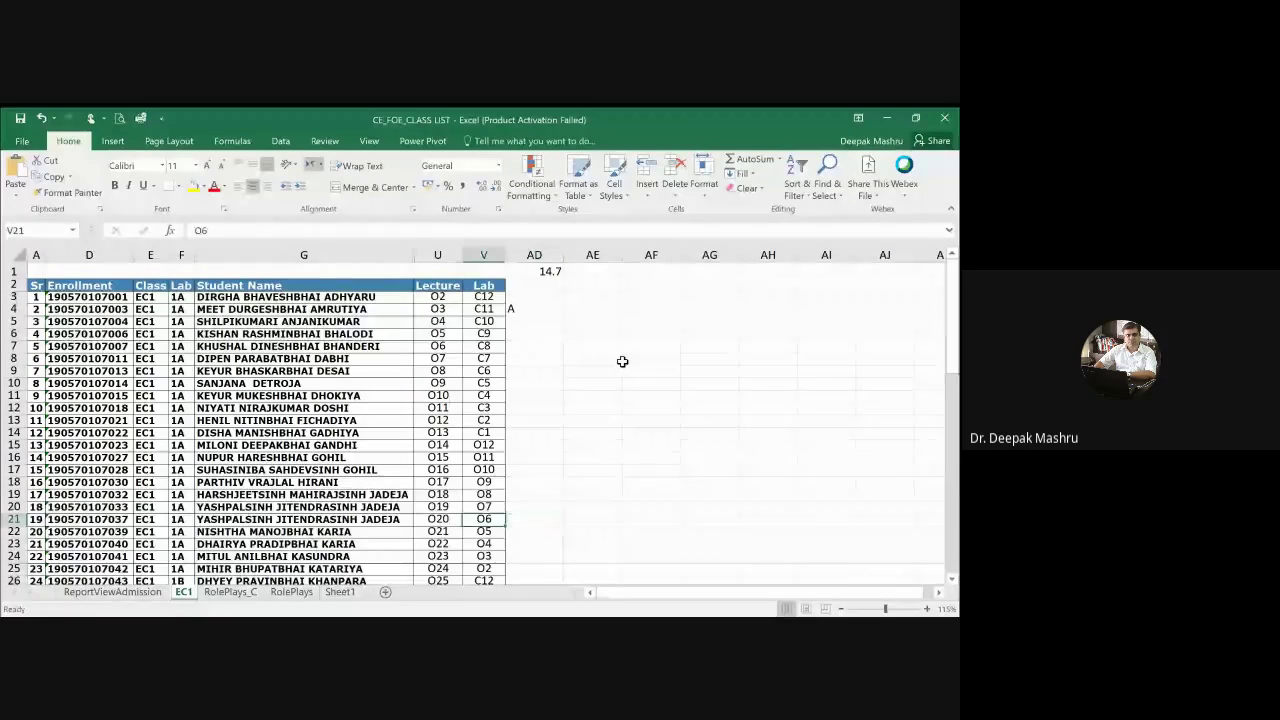
key(Left)
key(Left)
key(Left)
key(Left)
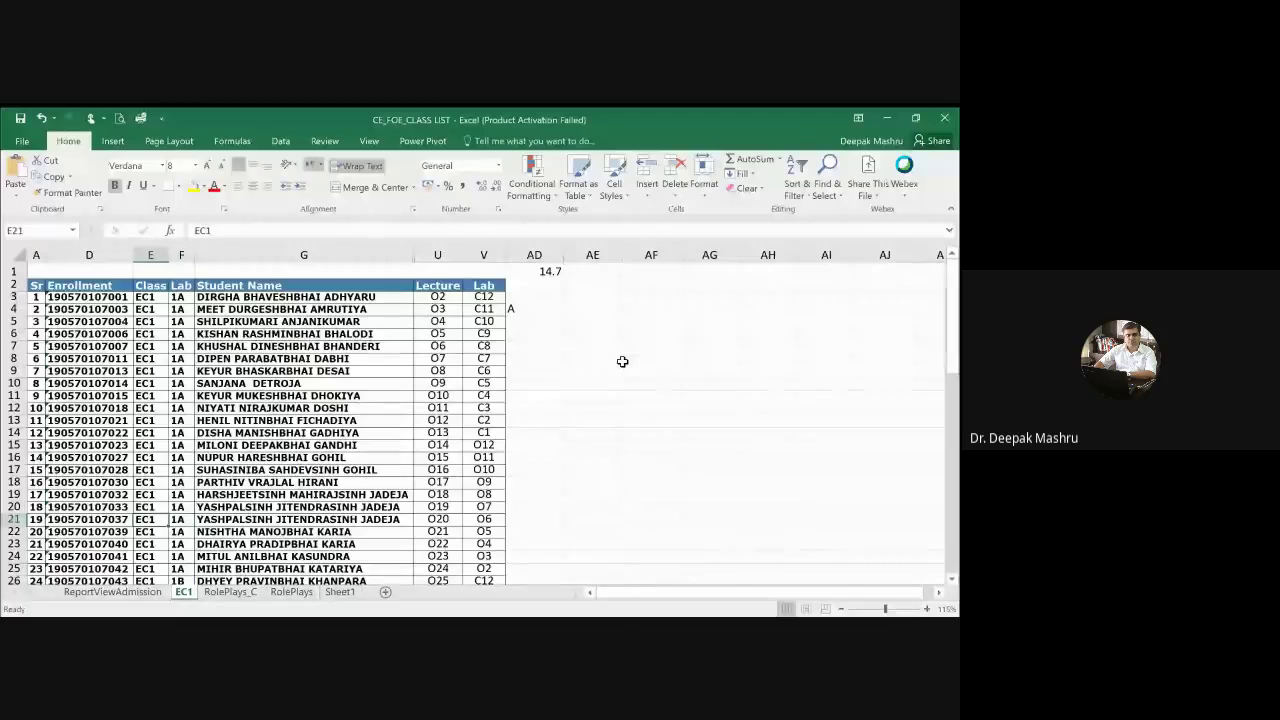
key(Up)
key(Left)
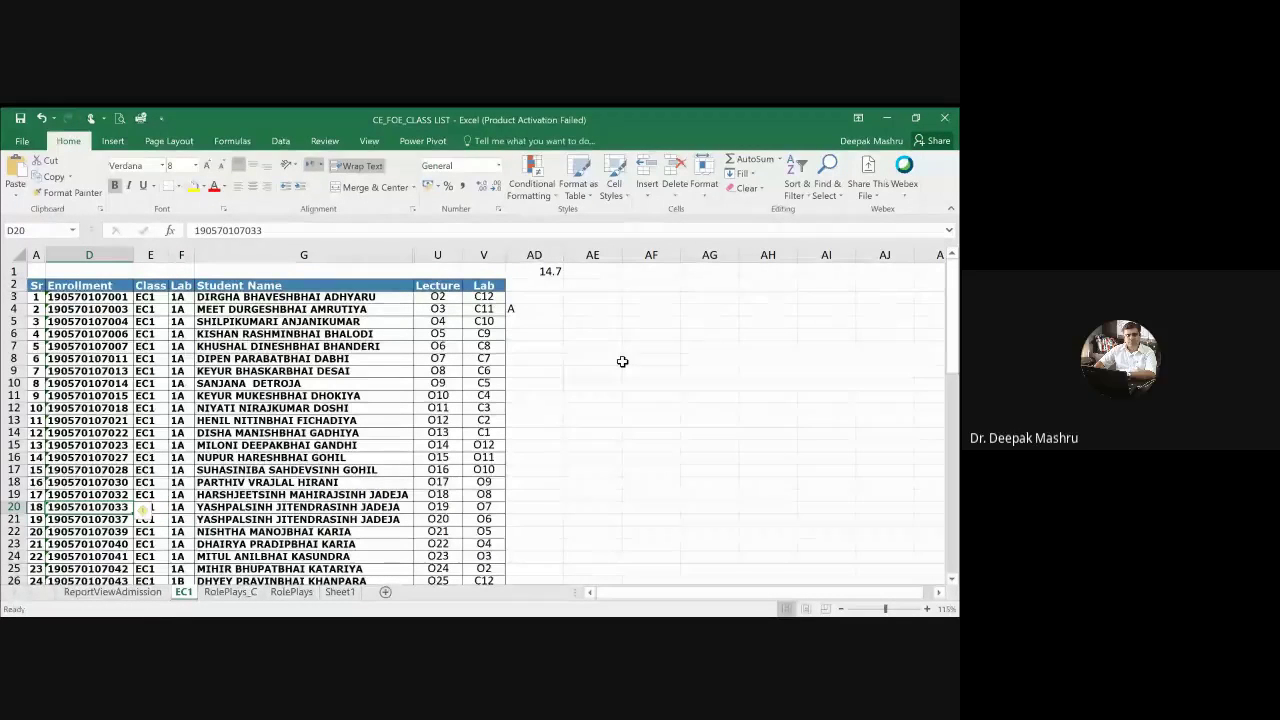
key(Right)
key(Down)
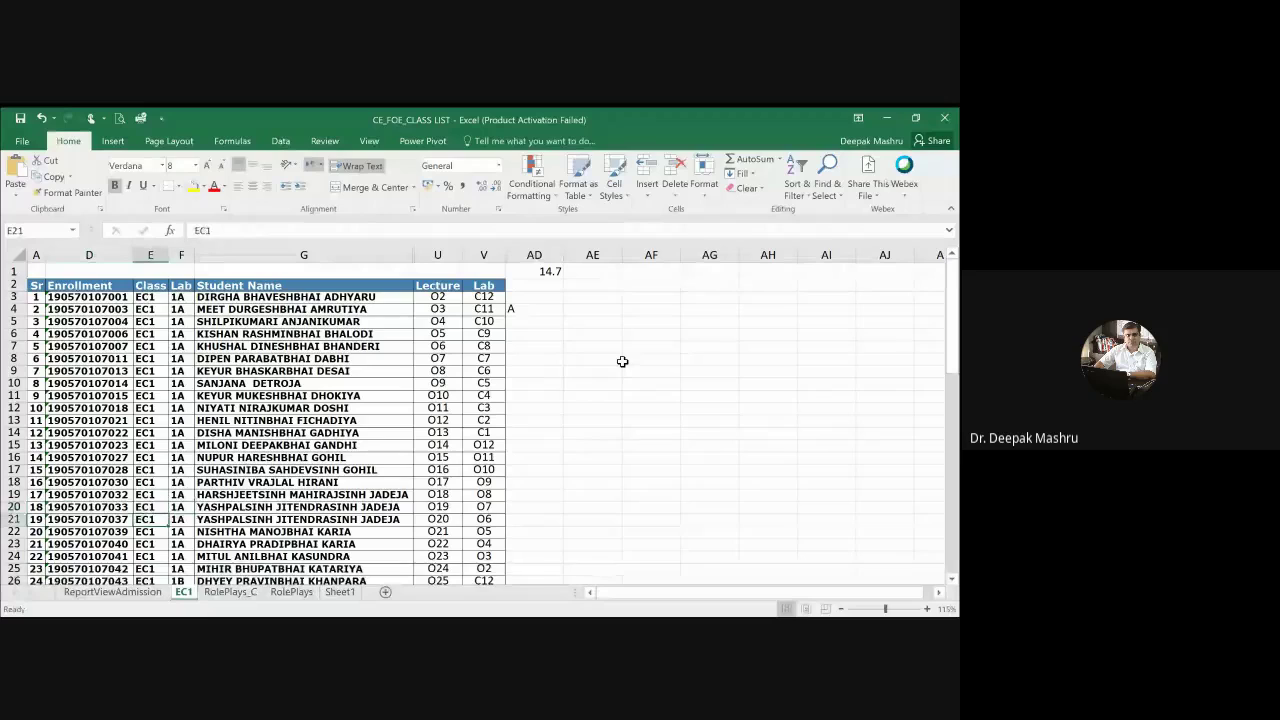
key(Right)
key(Right)
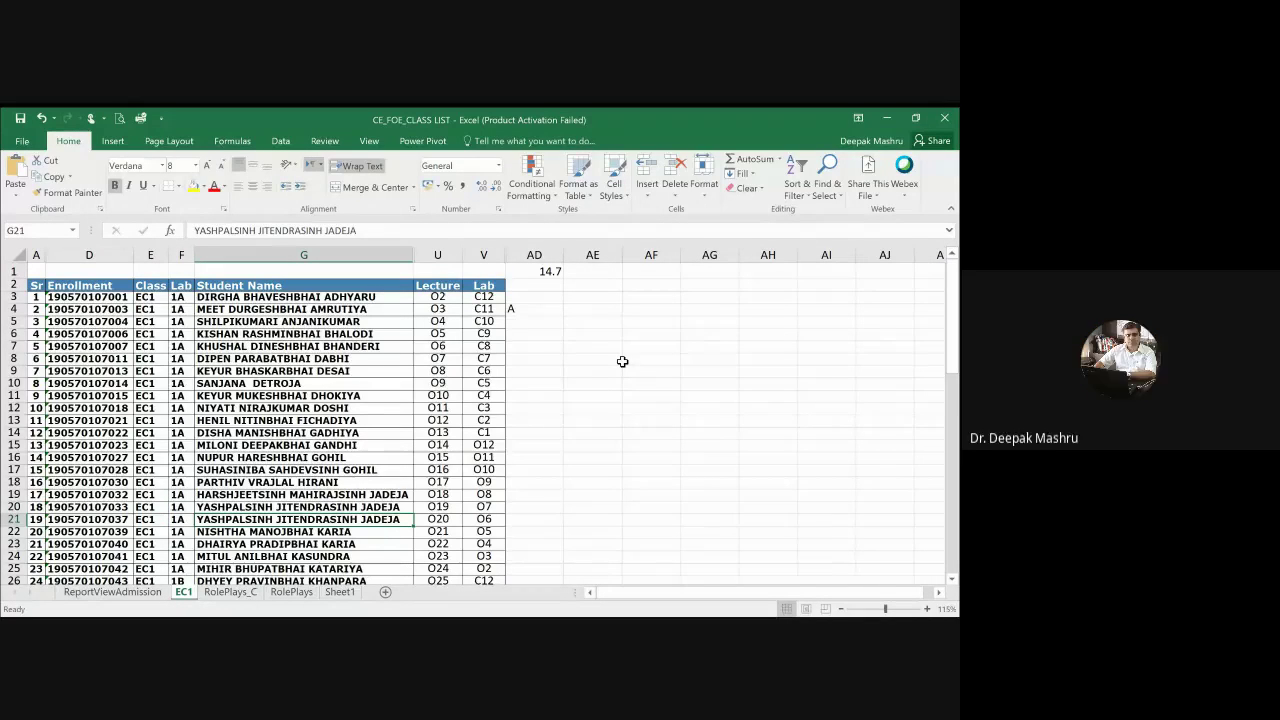
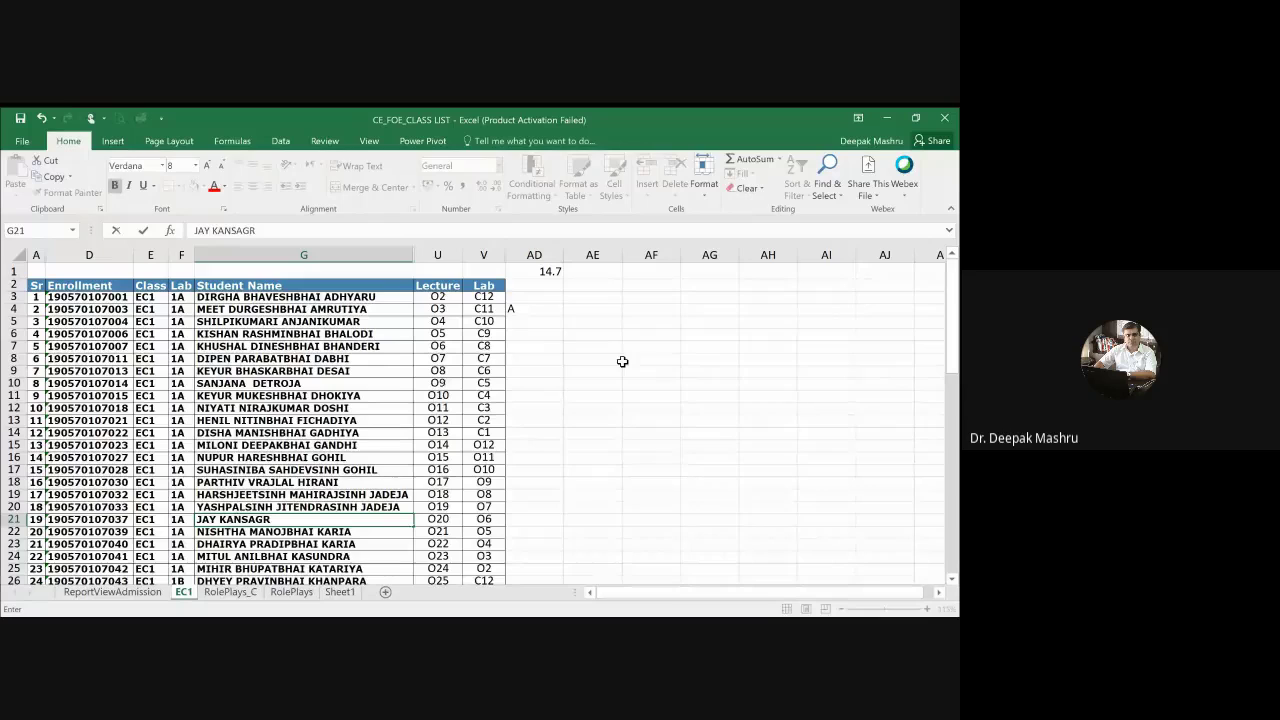
key(Return)
Step: Move across to attendance column AD and down to row 27
key(Right)
key(Right)
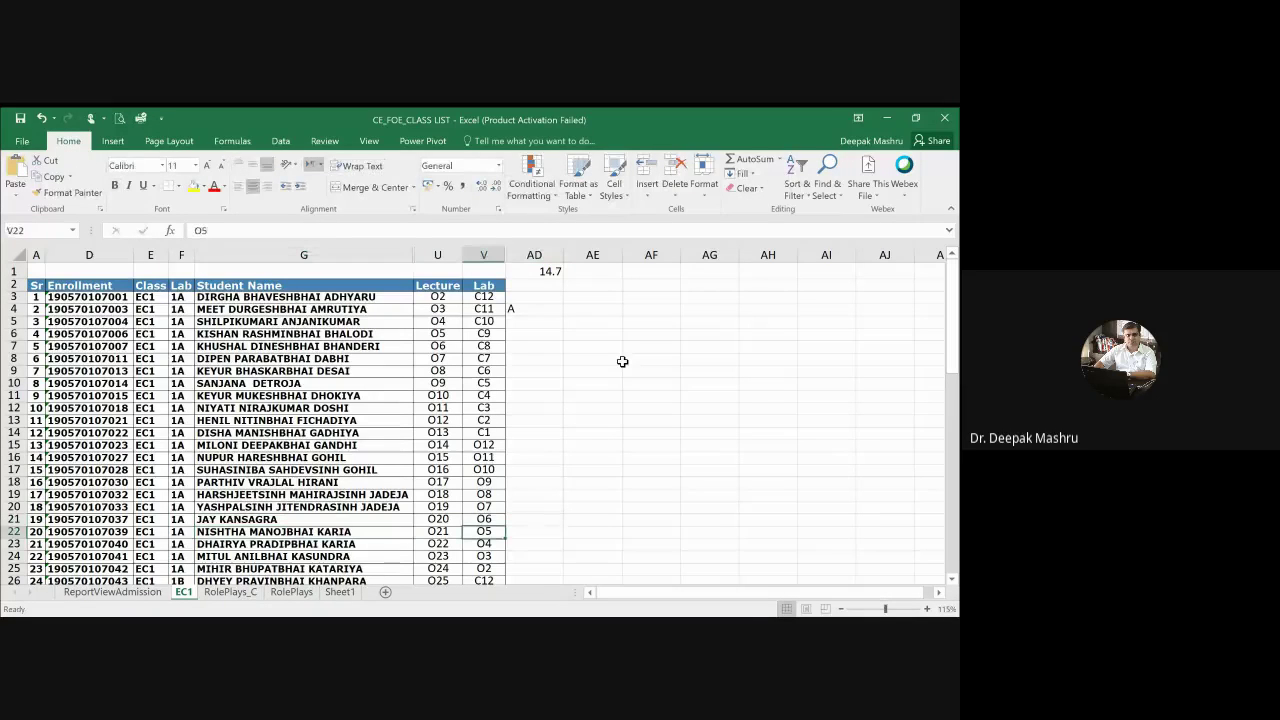
key(Down)
key(Right)
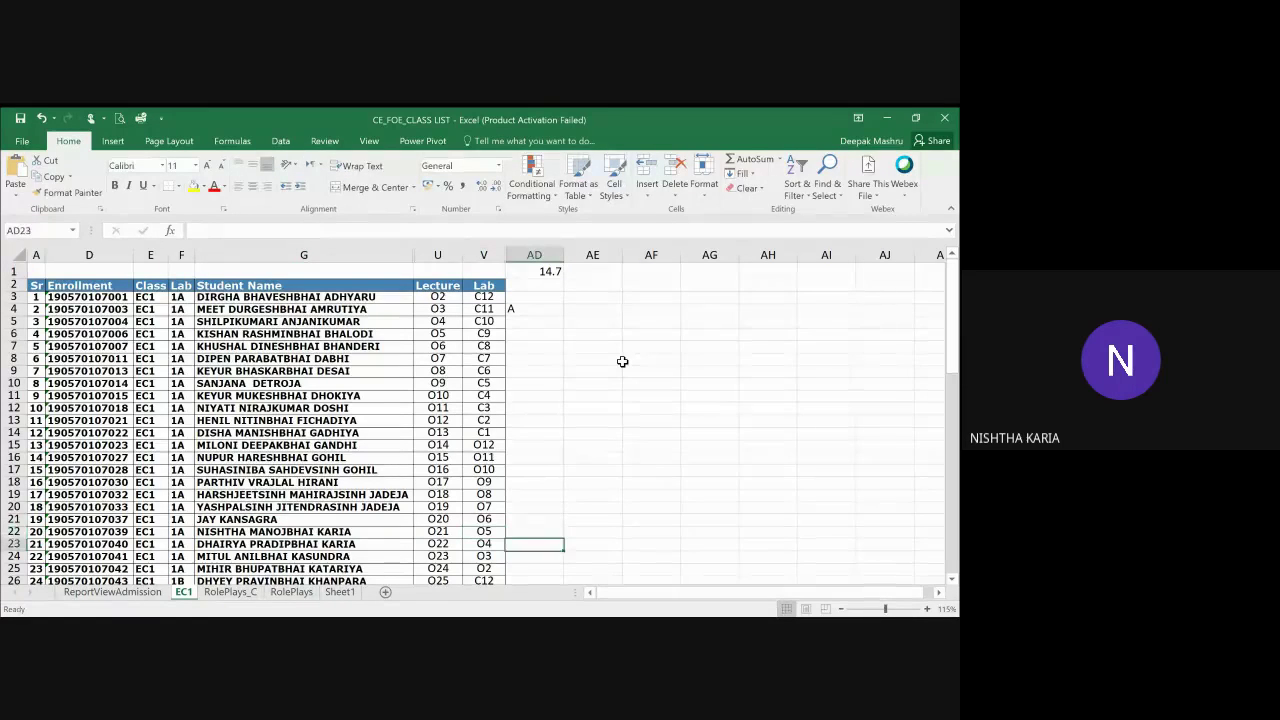
key(Down)
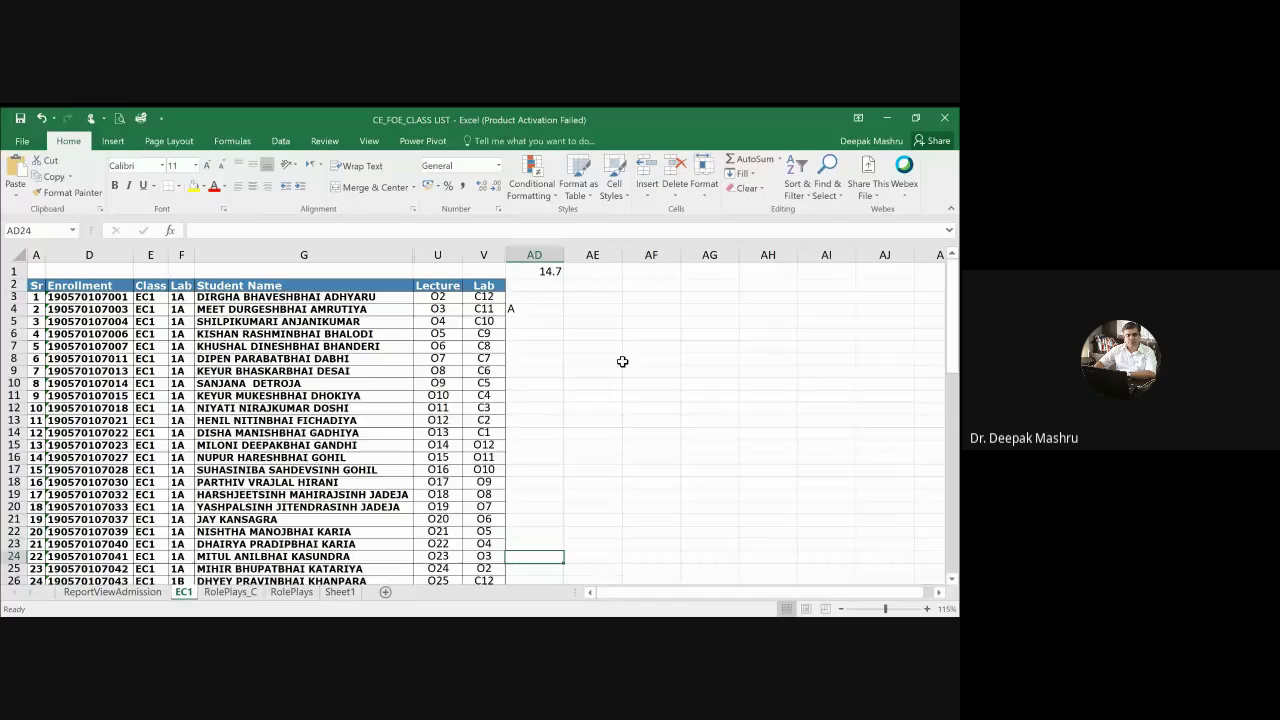
key(Down)
key(Down)
key(Down)
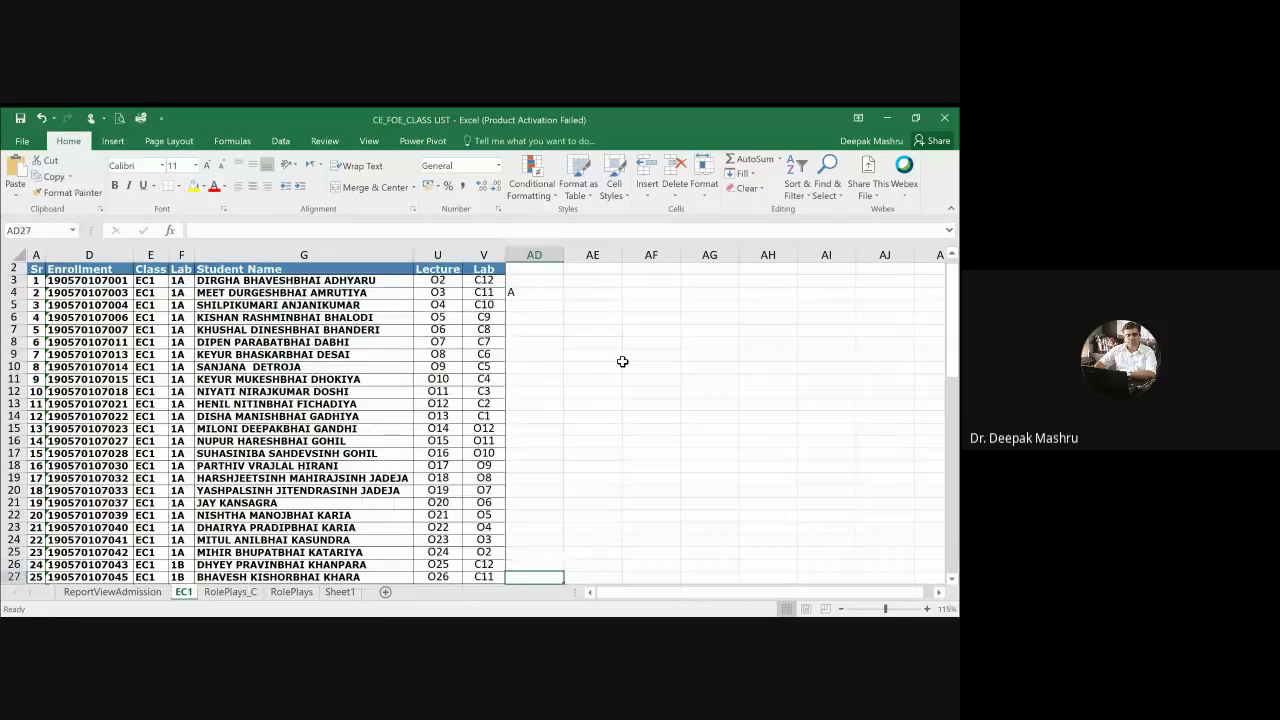
Step: Mark the student in row 24 absent with an A in AD24
key(Down)
key(Down)
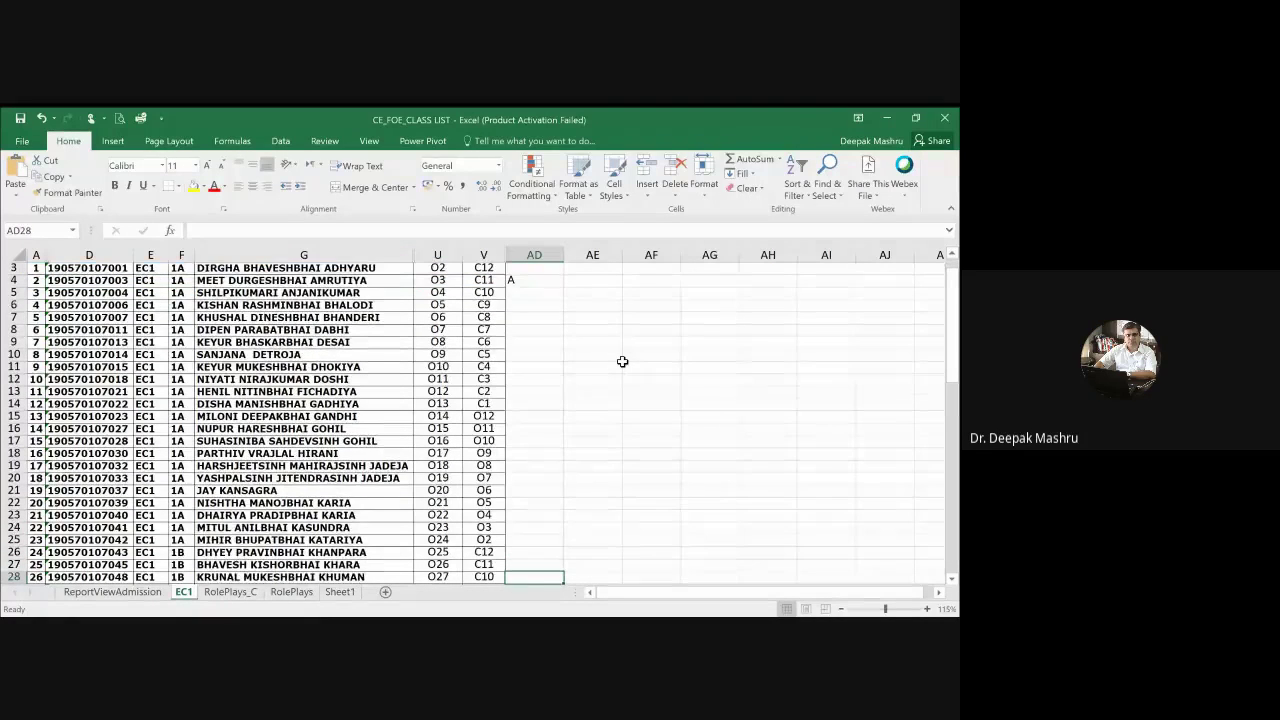
key(Up)
key(Up)
key(Up)
key(Up)
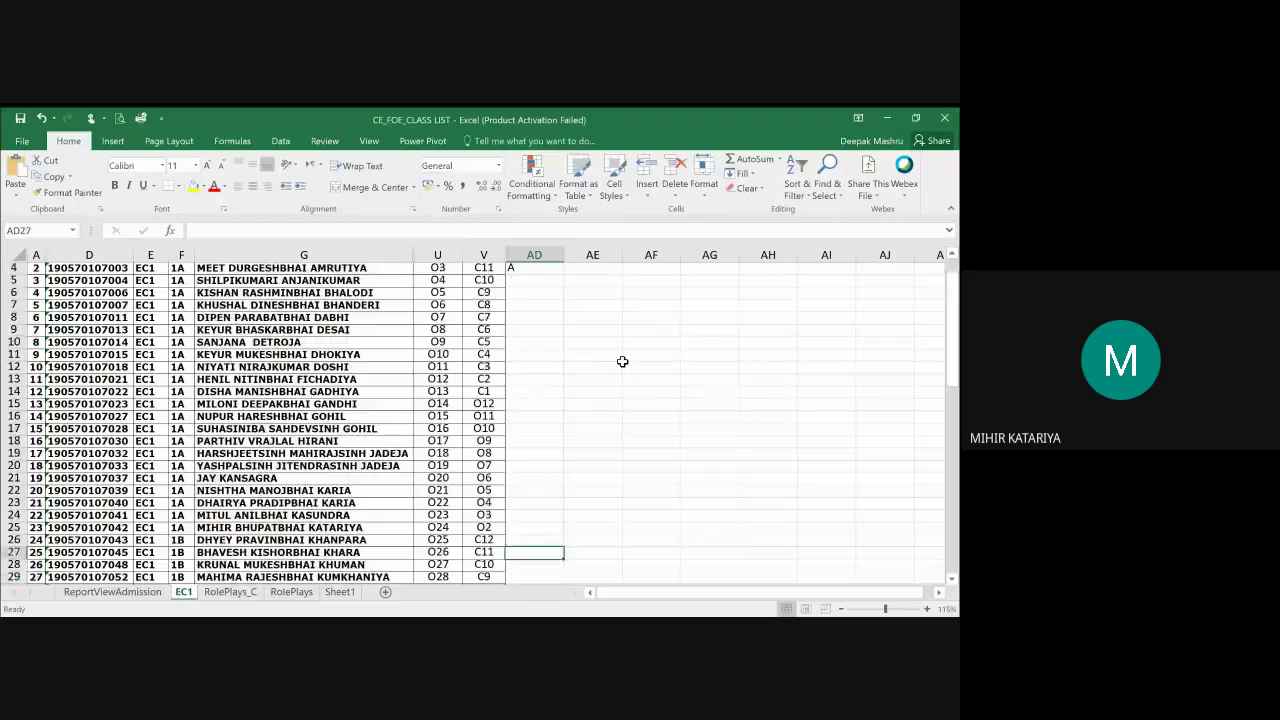
key(Up)
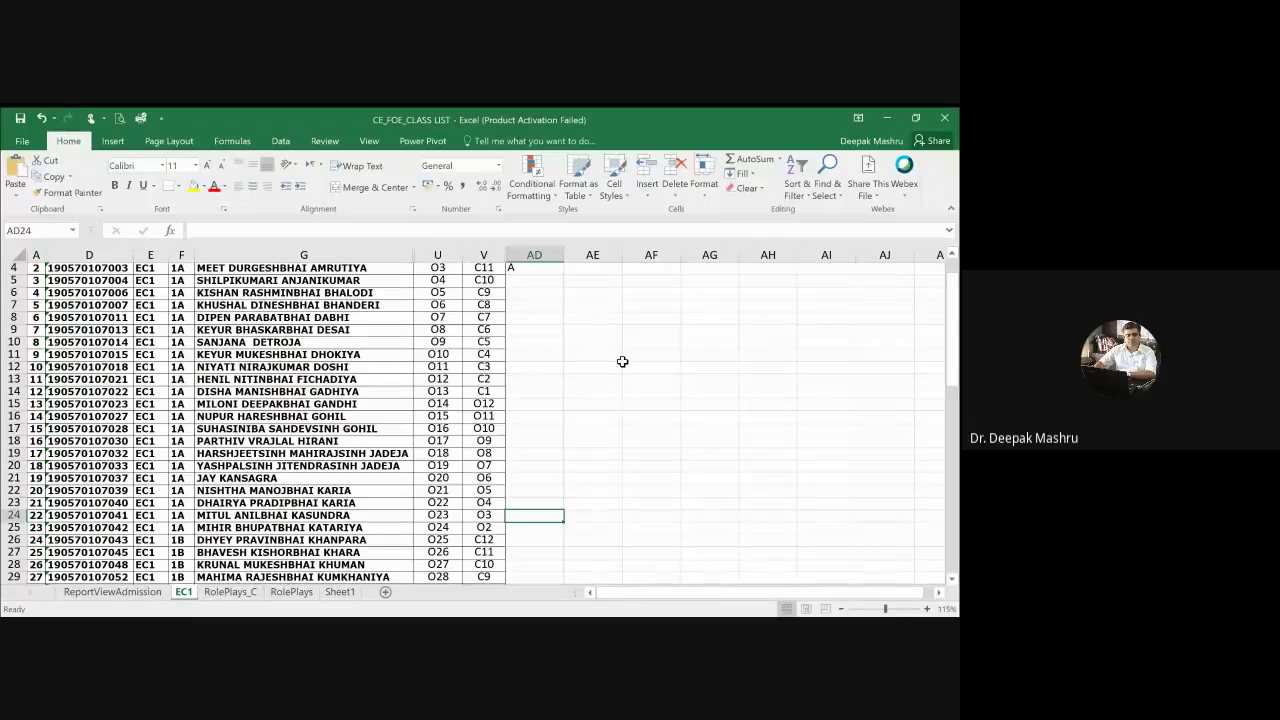
text(A)
key(Return)
key(Return)
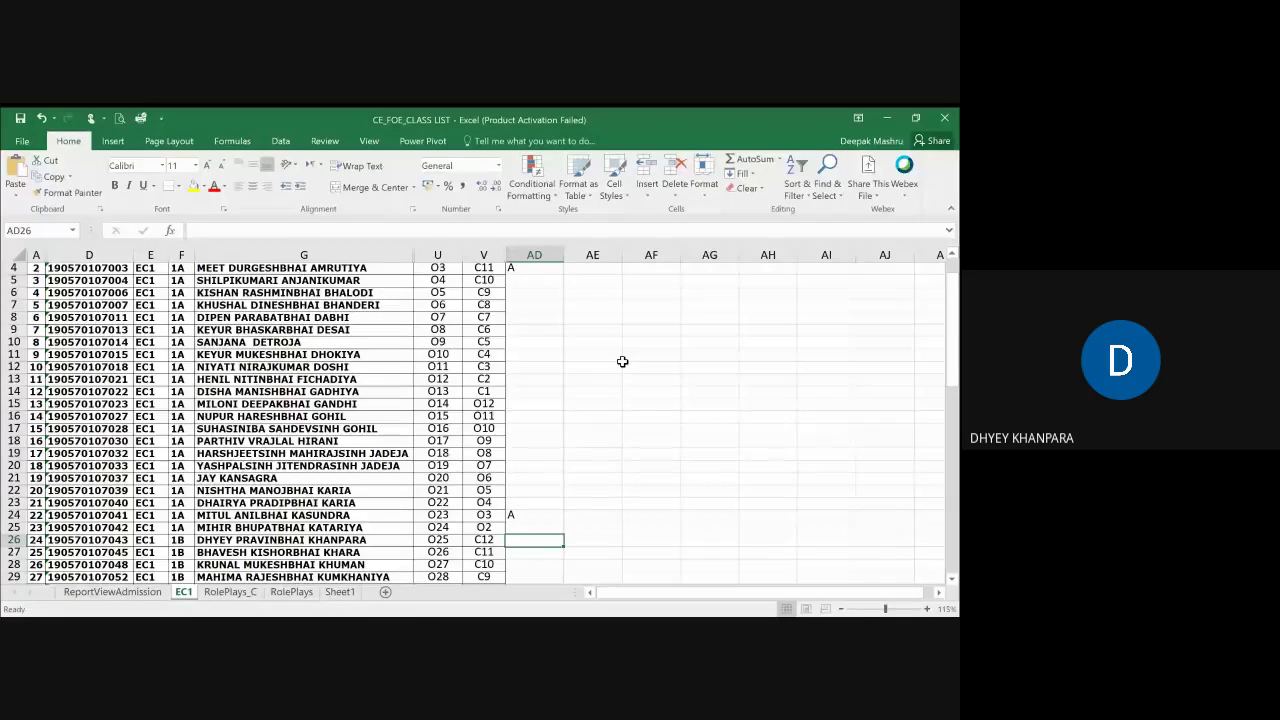
Step: Step down column AD and enter an A in AD30
key(Return)
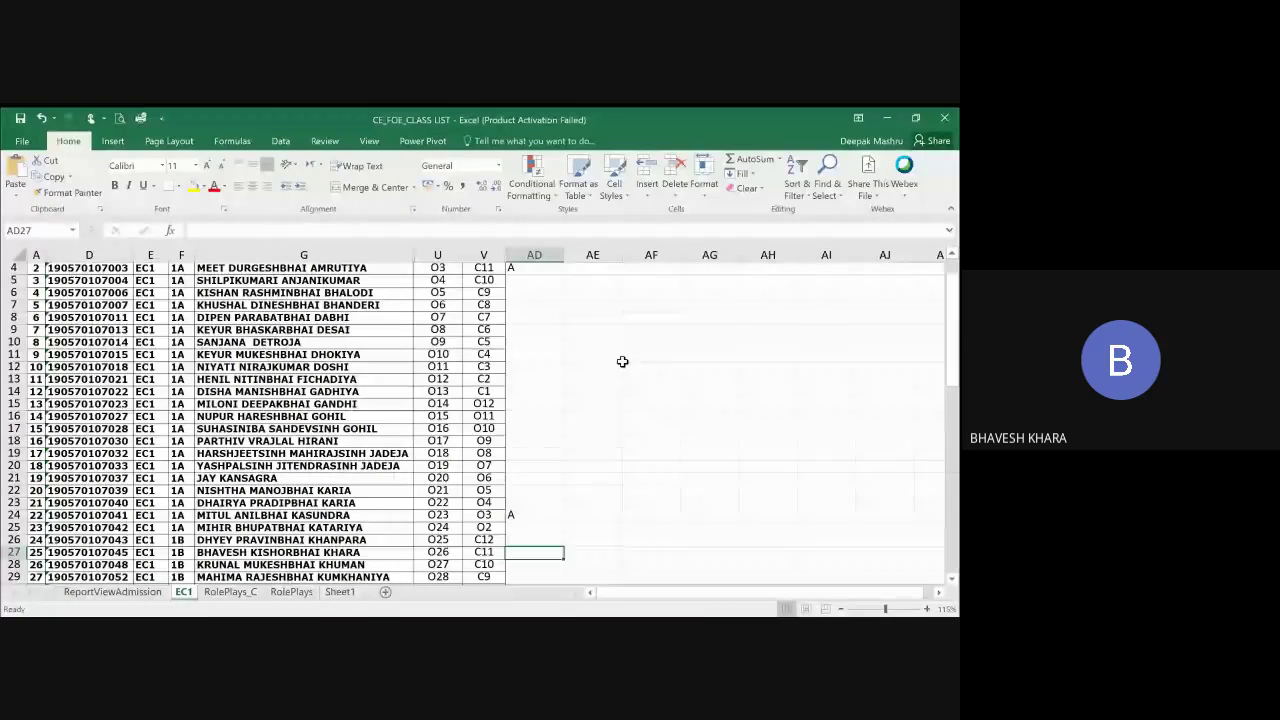
key(Return)
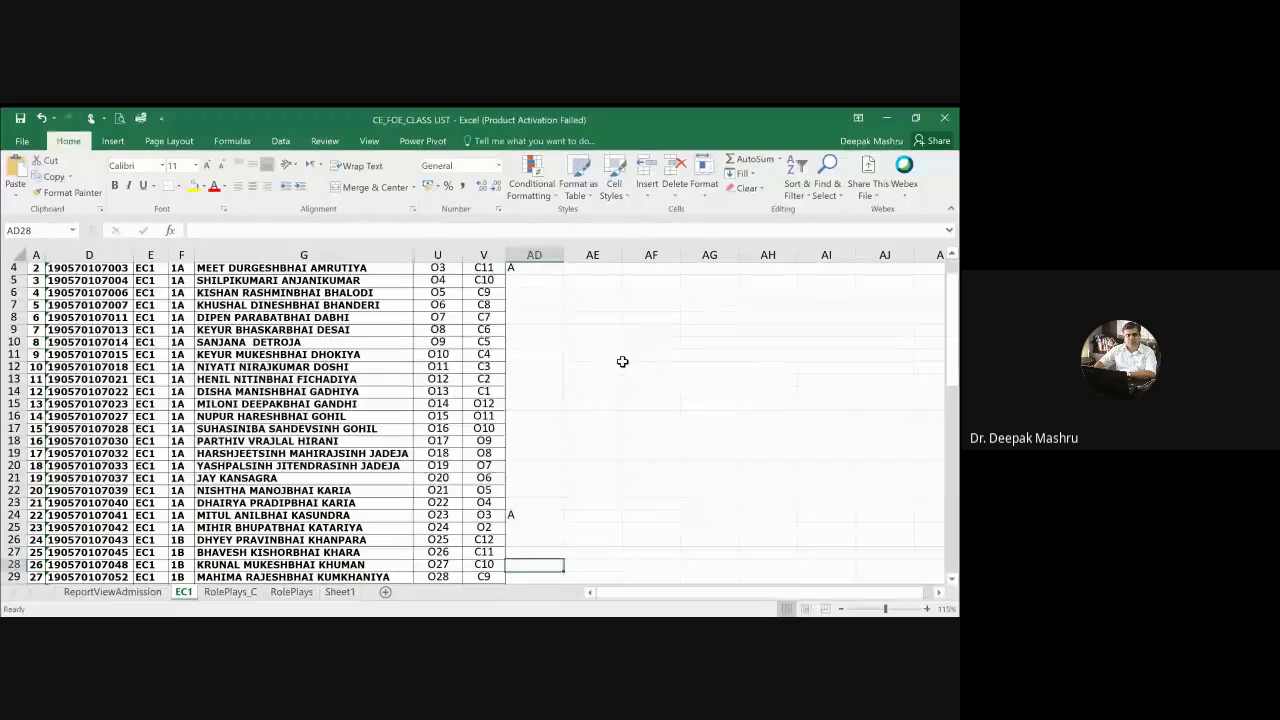
key(Return)
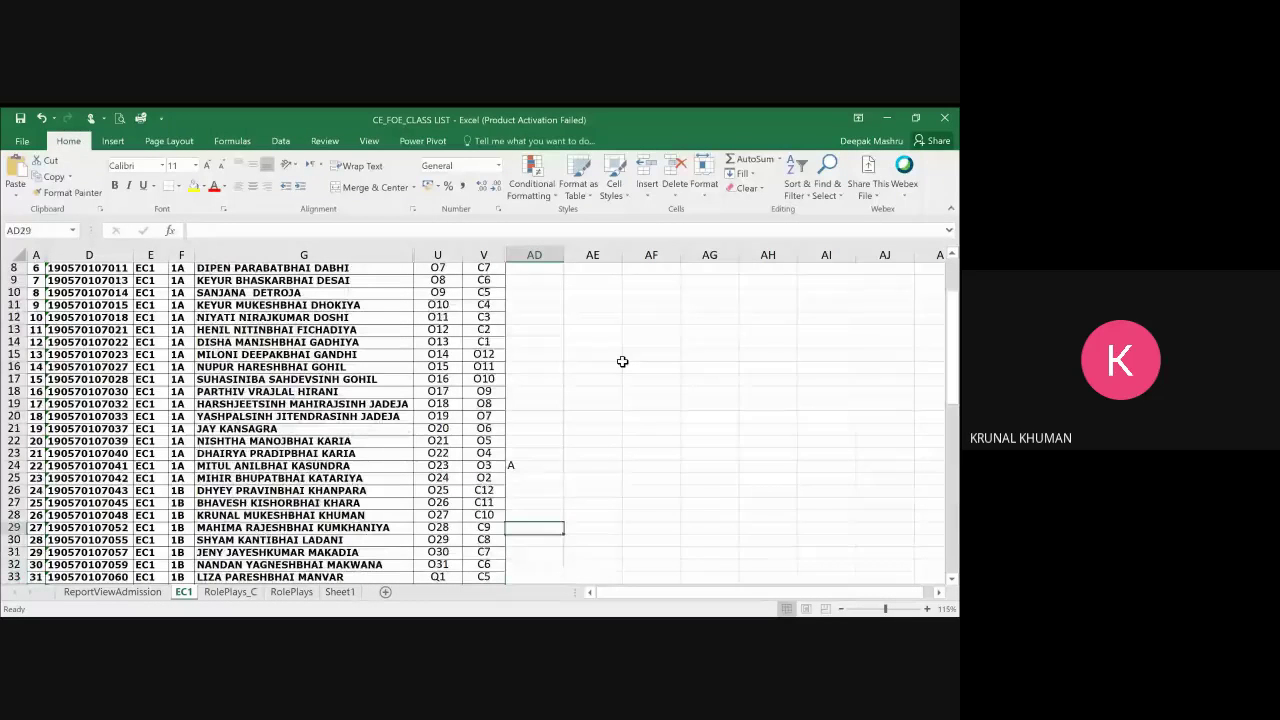
key(Return)
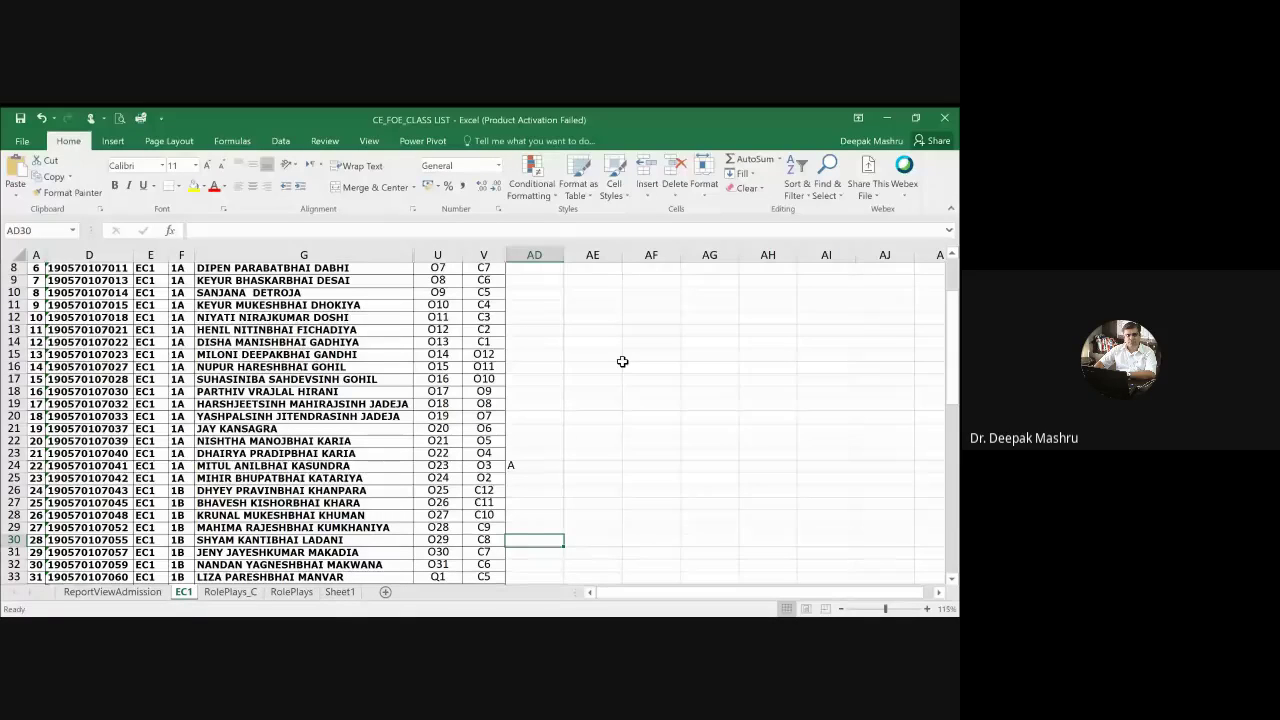
text(A)
key(Return)
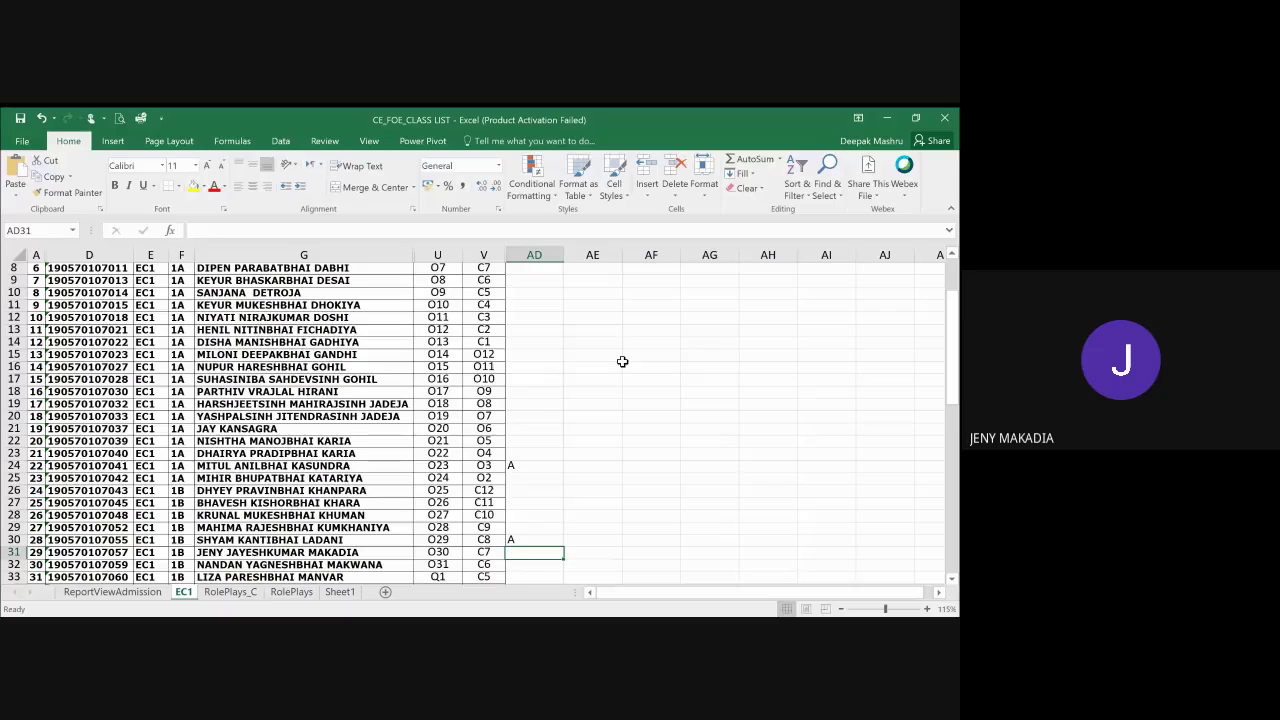
Step: Continue down column AD past rows 32–38 to row 41
key(Return)
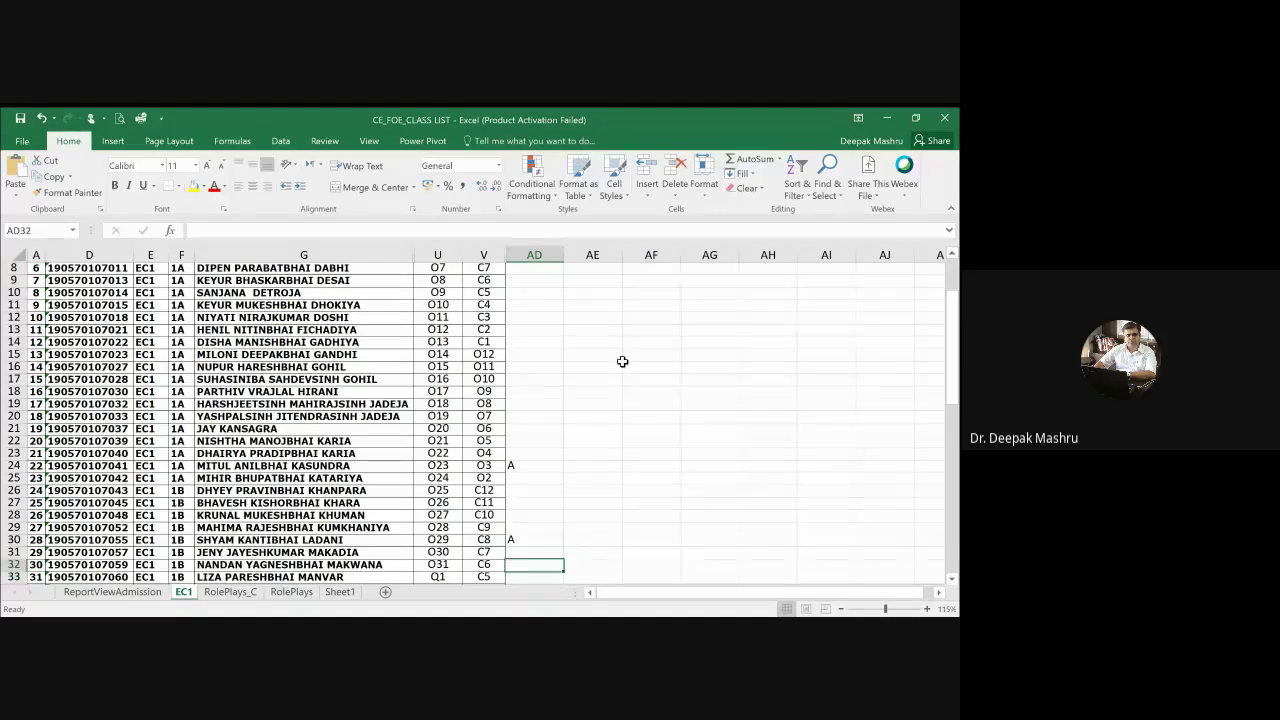
key(Return)
key(Return)
key(Return)
key(Return)
key(Return)
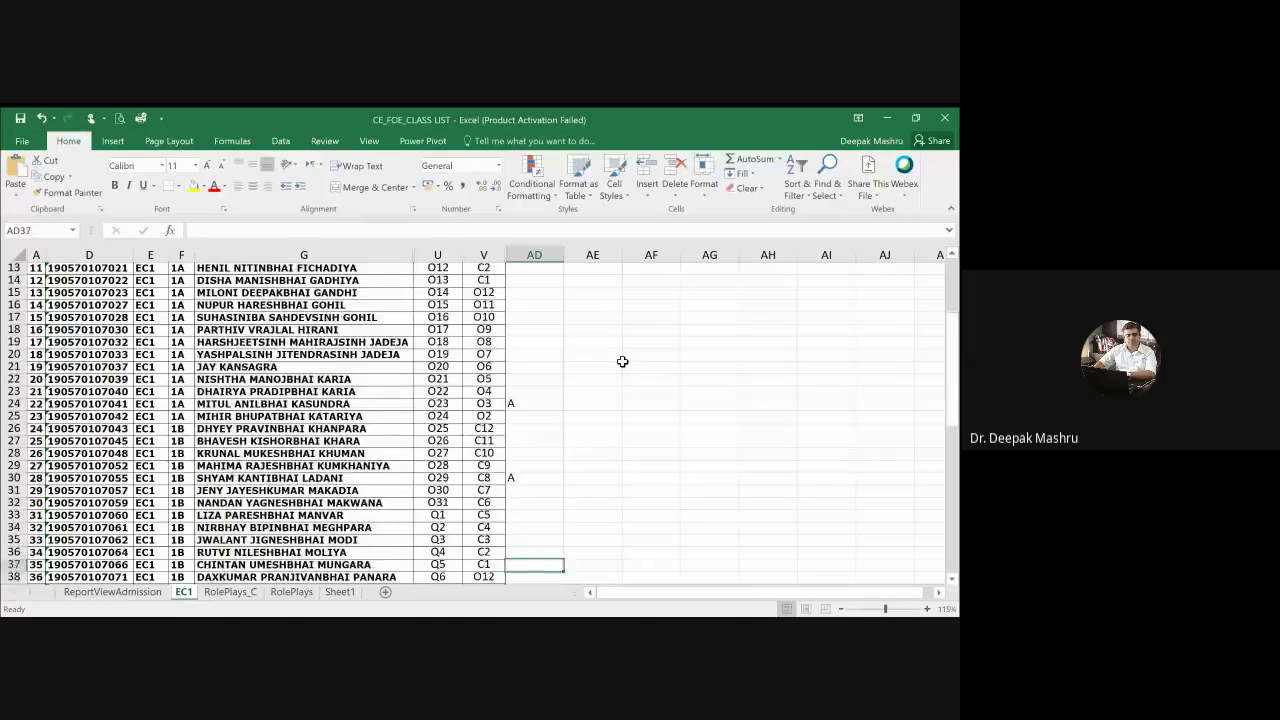
key(Up)
key(Up)
key(Up)
key(Up)
key(Up)
key(Down)
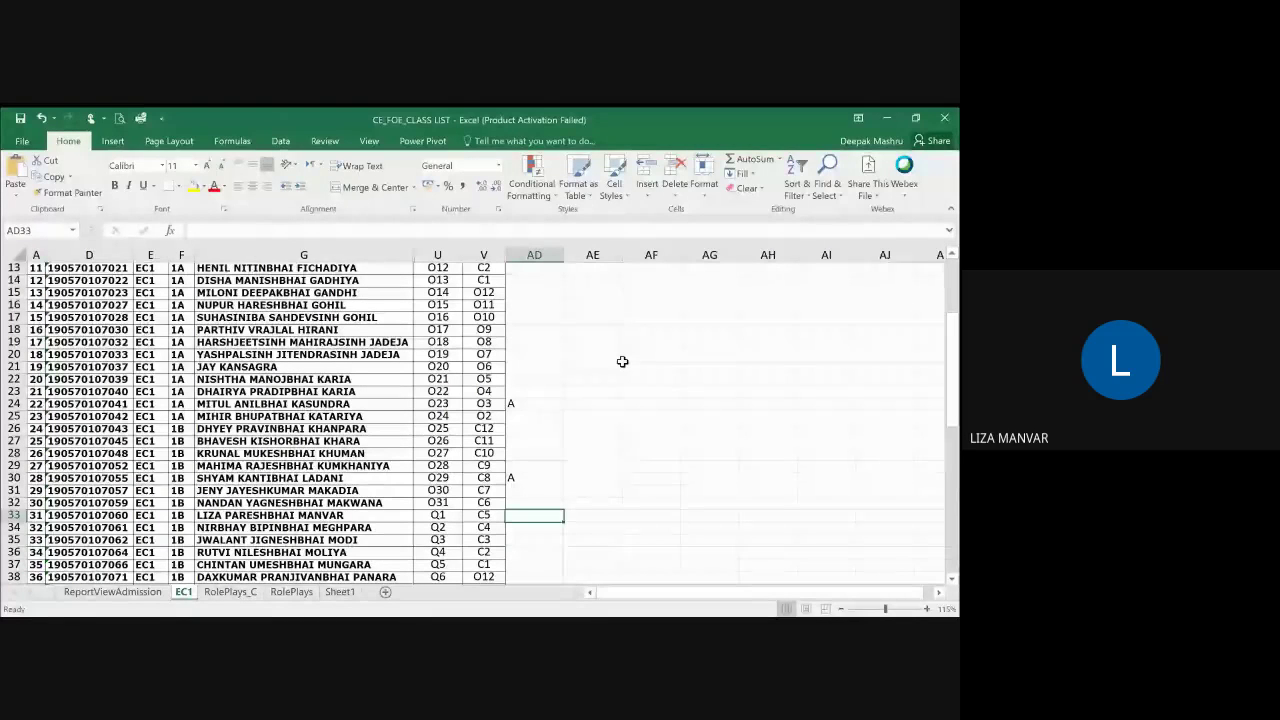
key(Down)
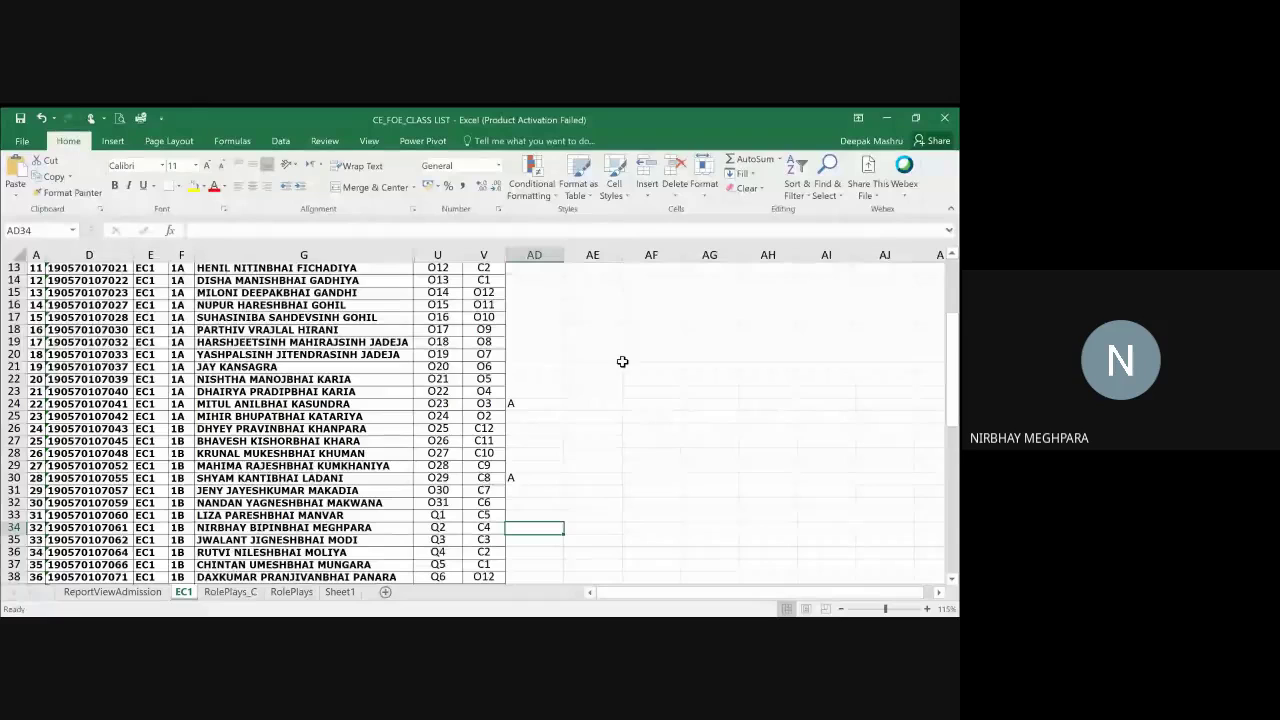
key(Down)
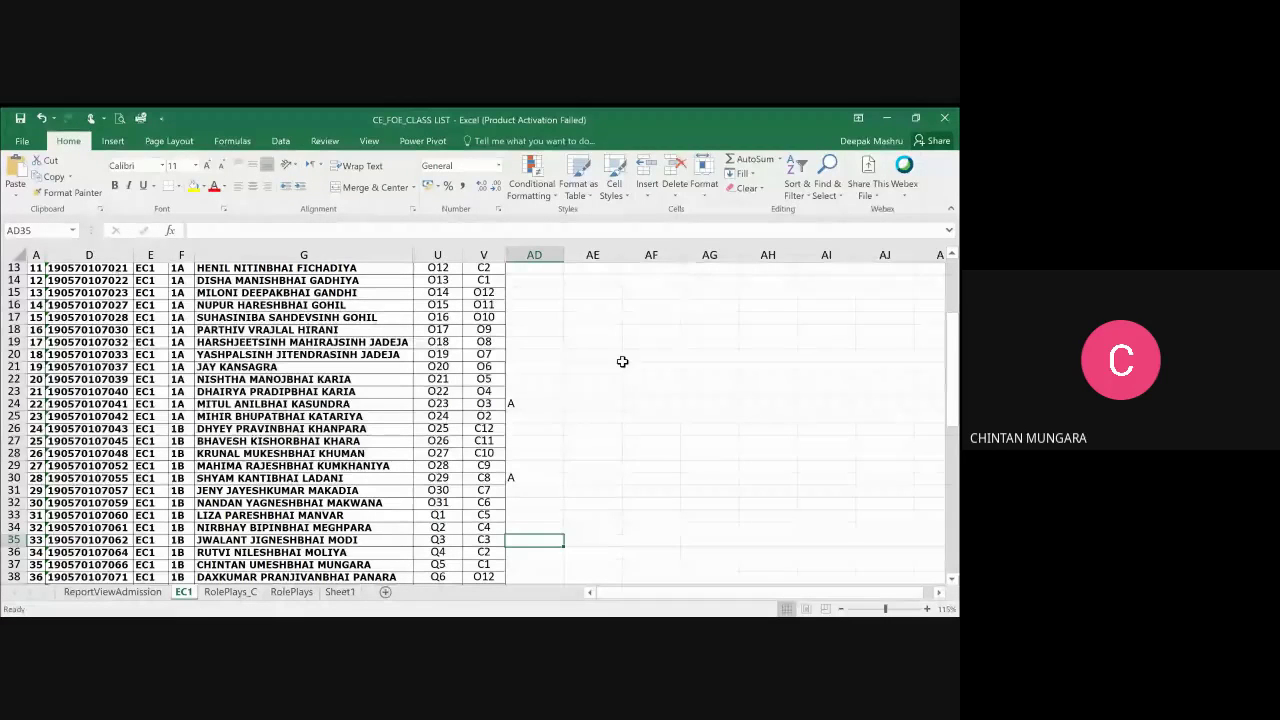
key(Down)
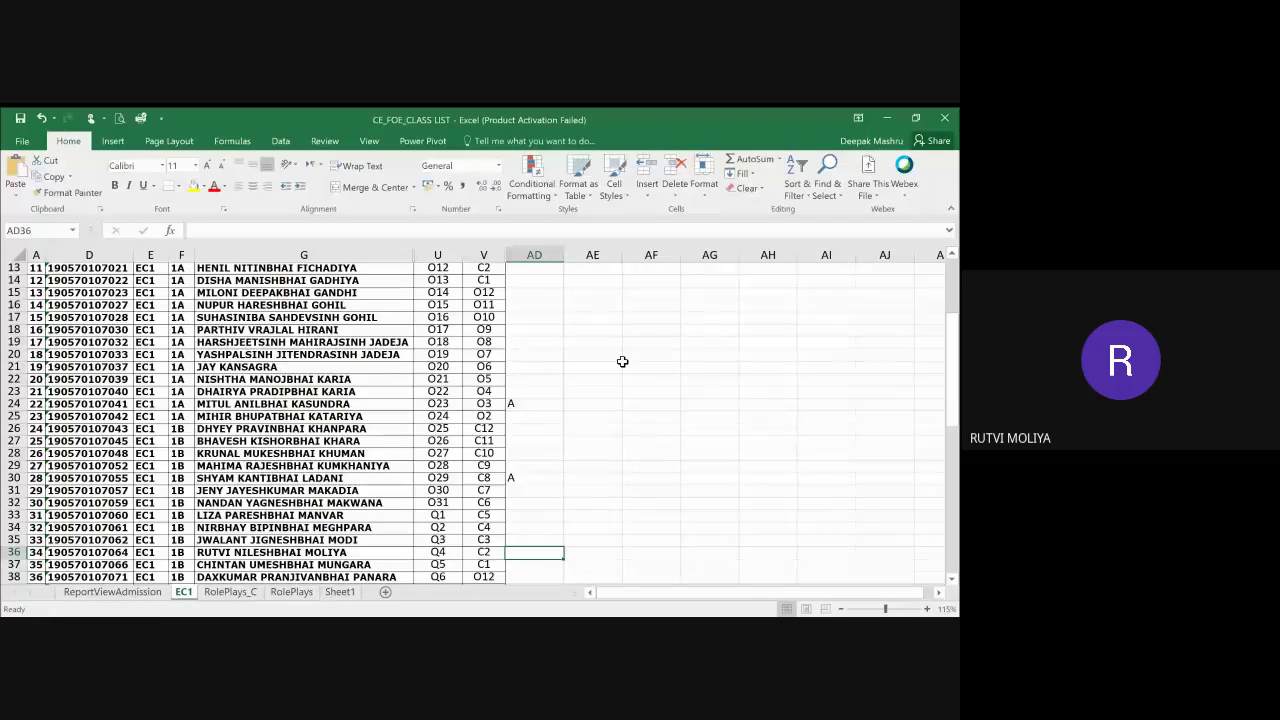
key(Down)
key(Down)
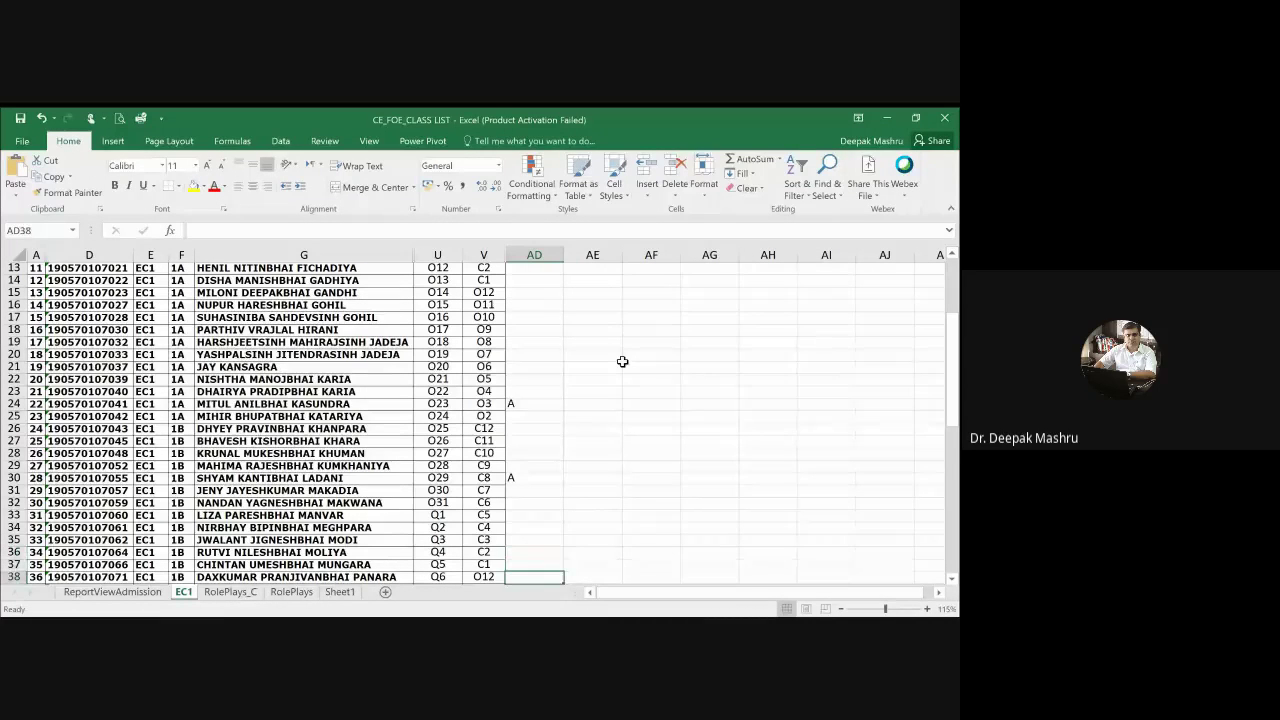
key(Down)
key(Down)
key(Down)
Step: Enter an A in AD38, then delete it as a mistake
scroll(622, 361, down, 2)
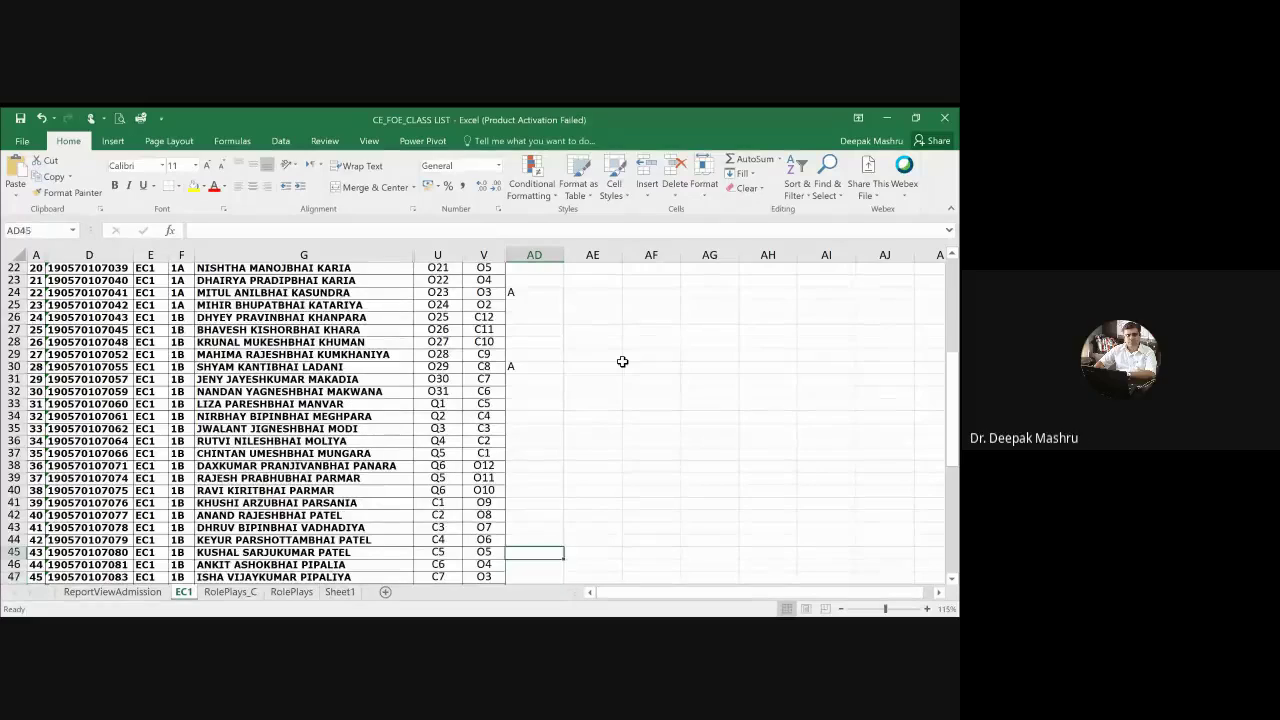
key(Up)
key(Up)
key(Up)
key(Up)
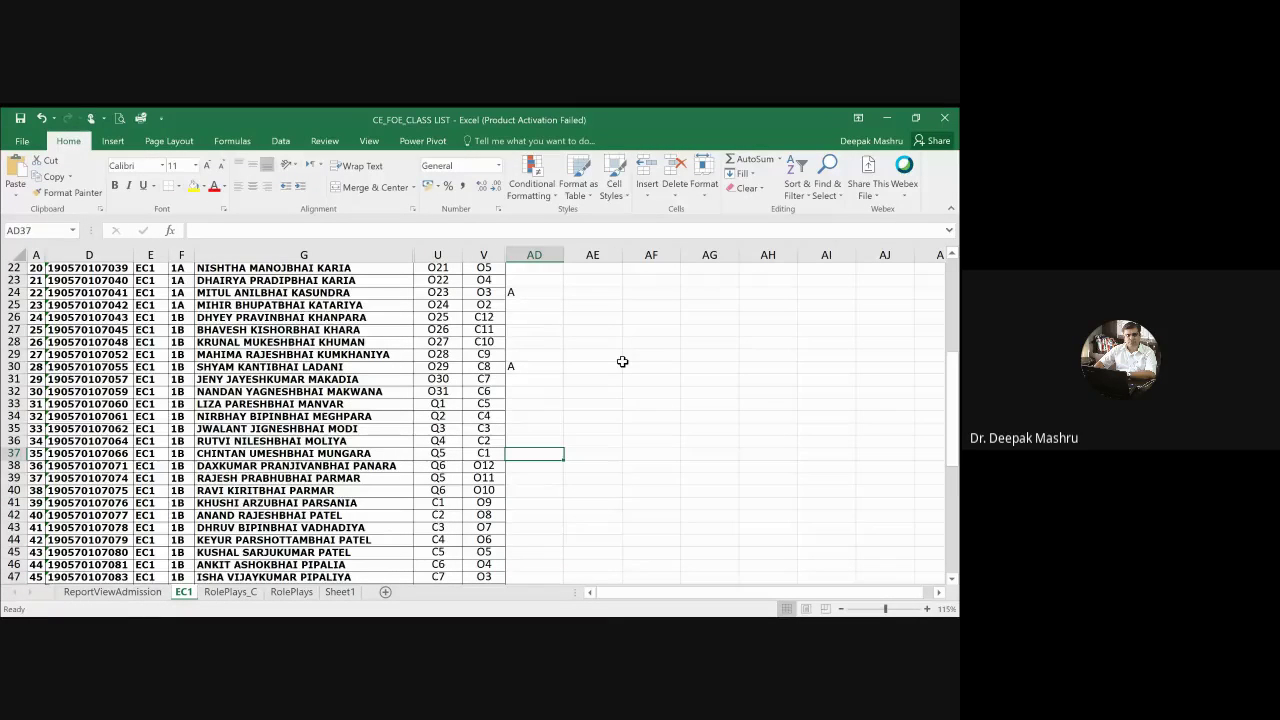
key(Down)
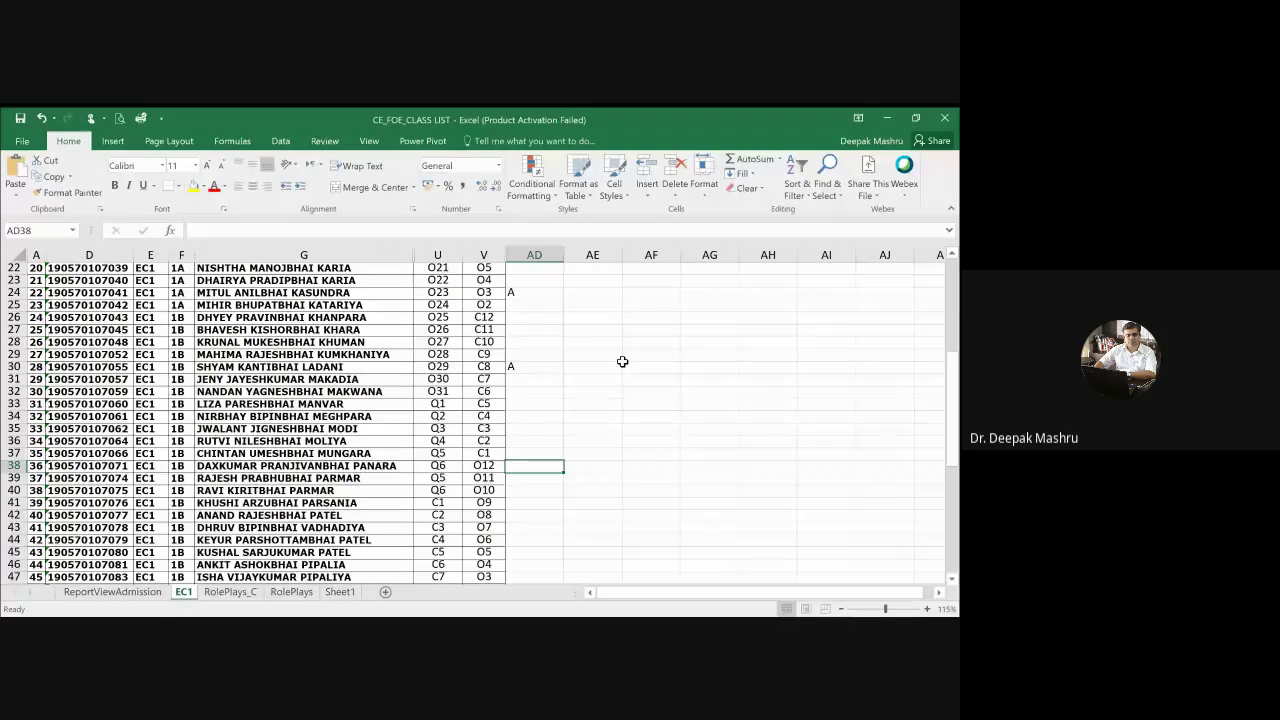
text(A)
key(Return)
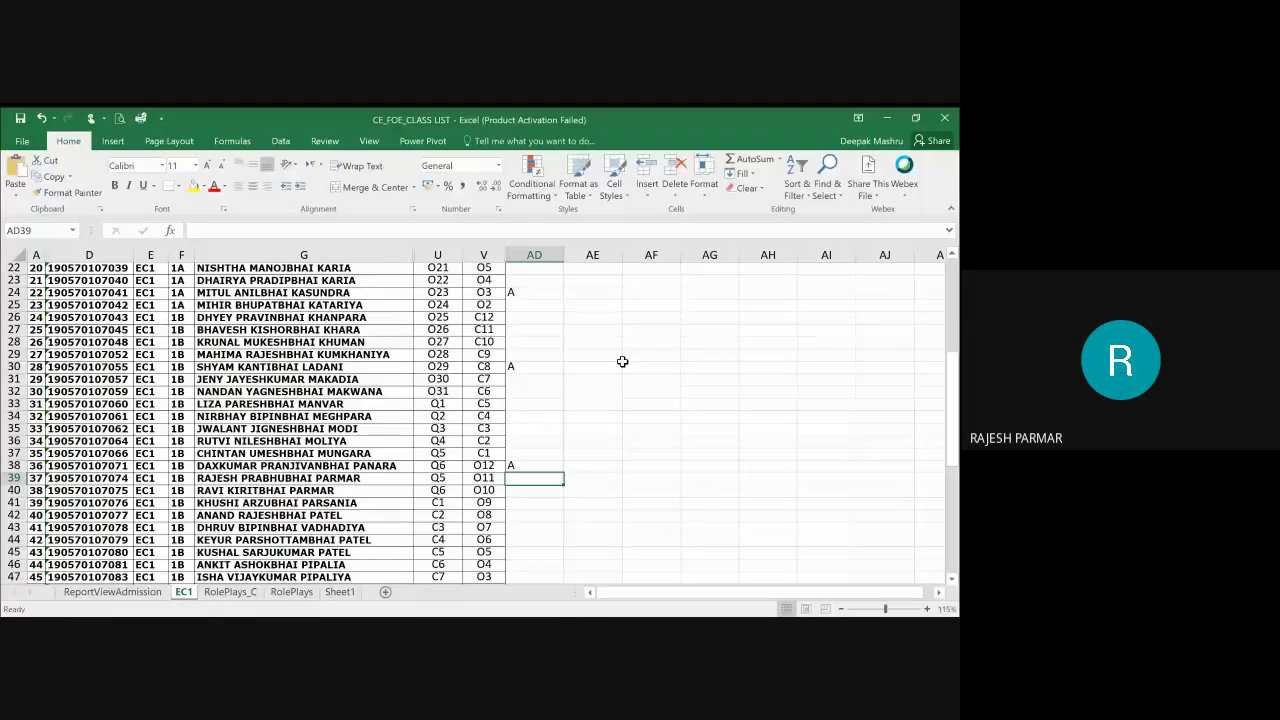
key(Up)
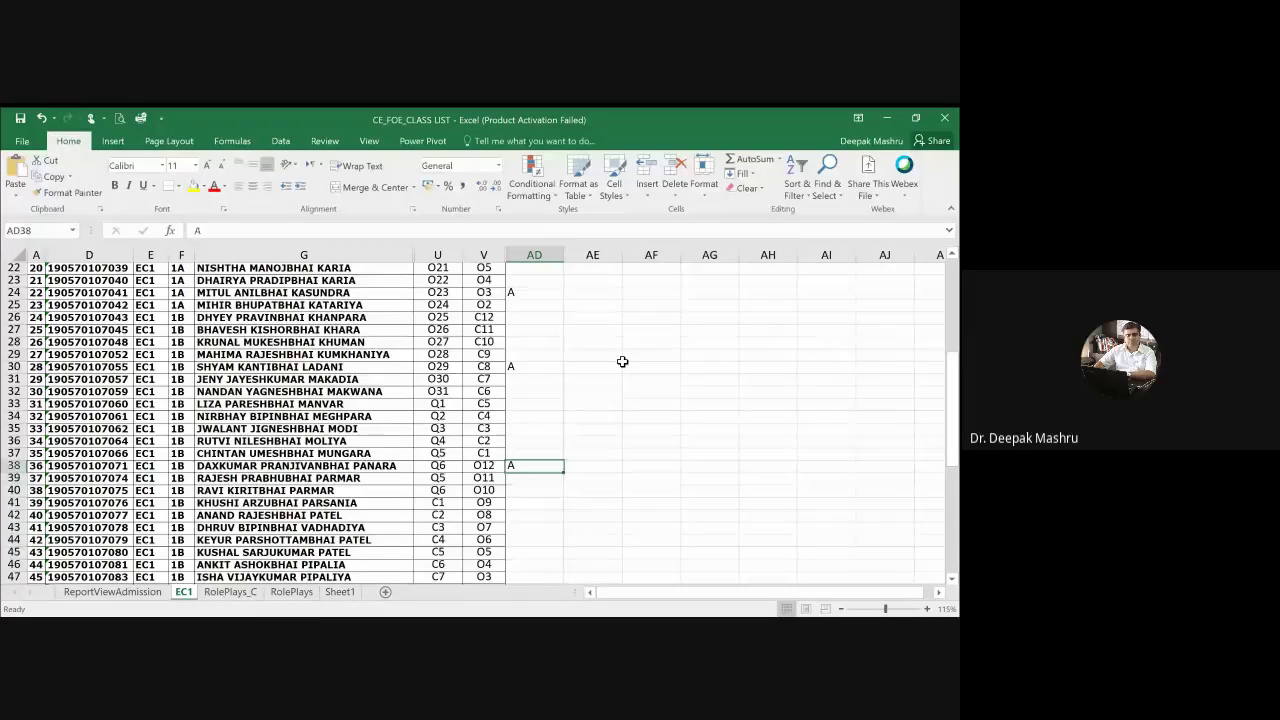
key(Delete)
key(Down)
key(Down)
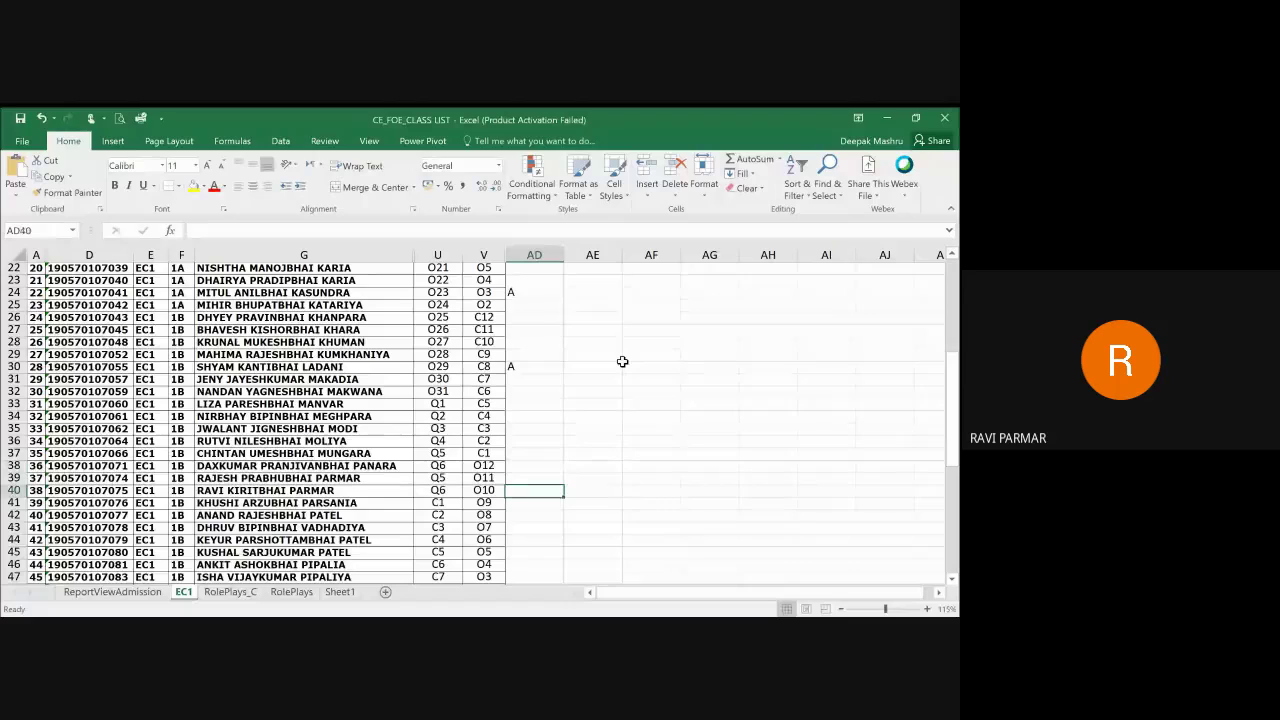
Step: Mark the student in row 43 absent with an A in AD43
key(Down)
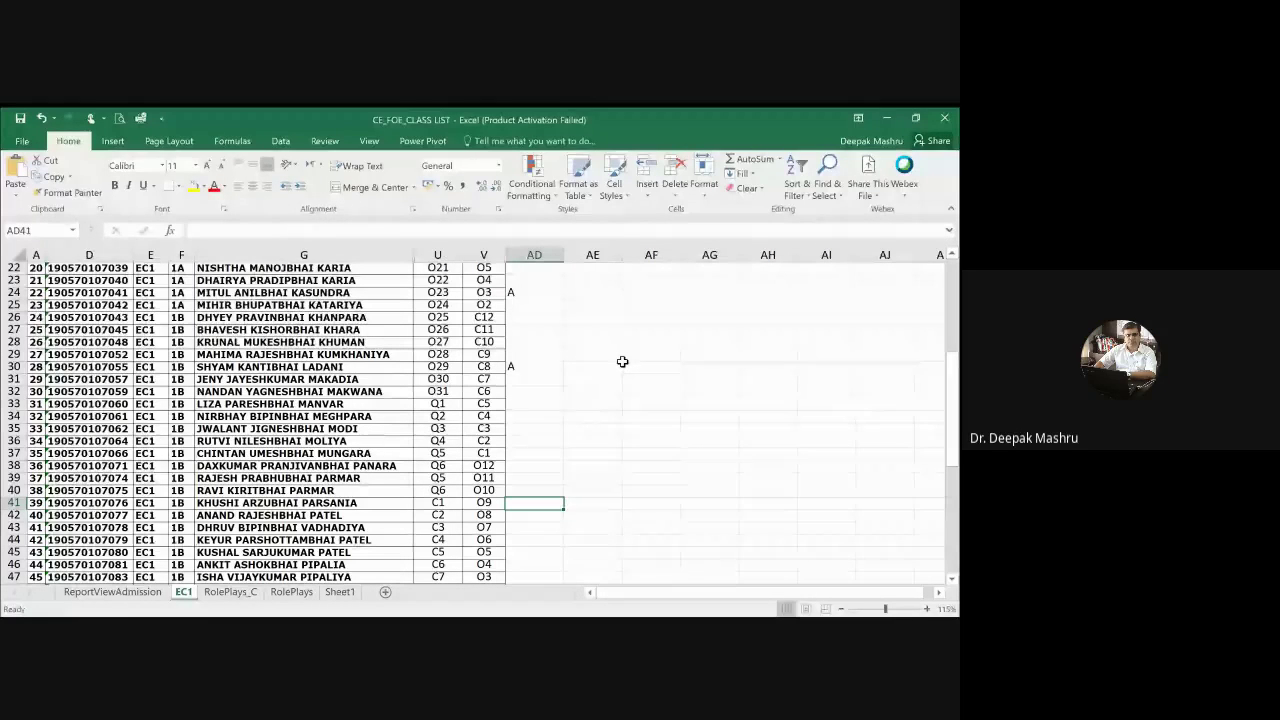
key(Down)
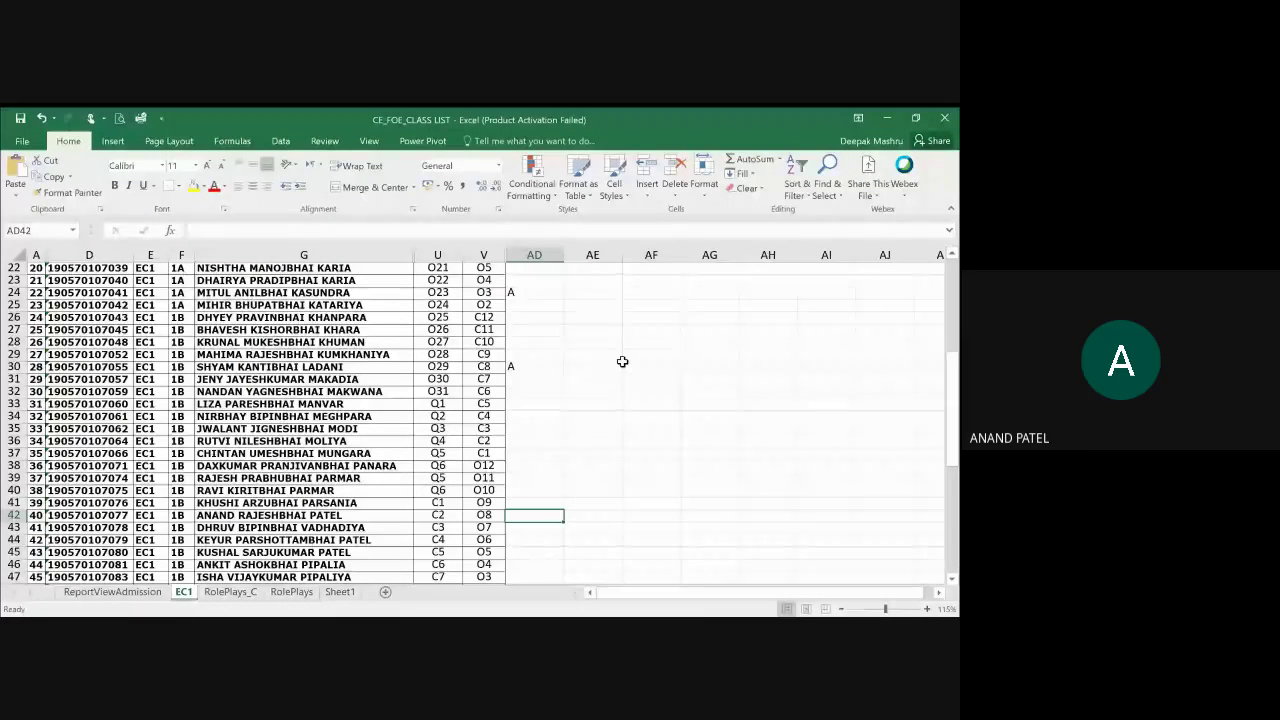
key(Down)
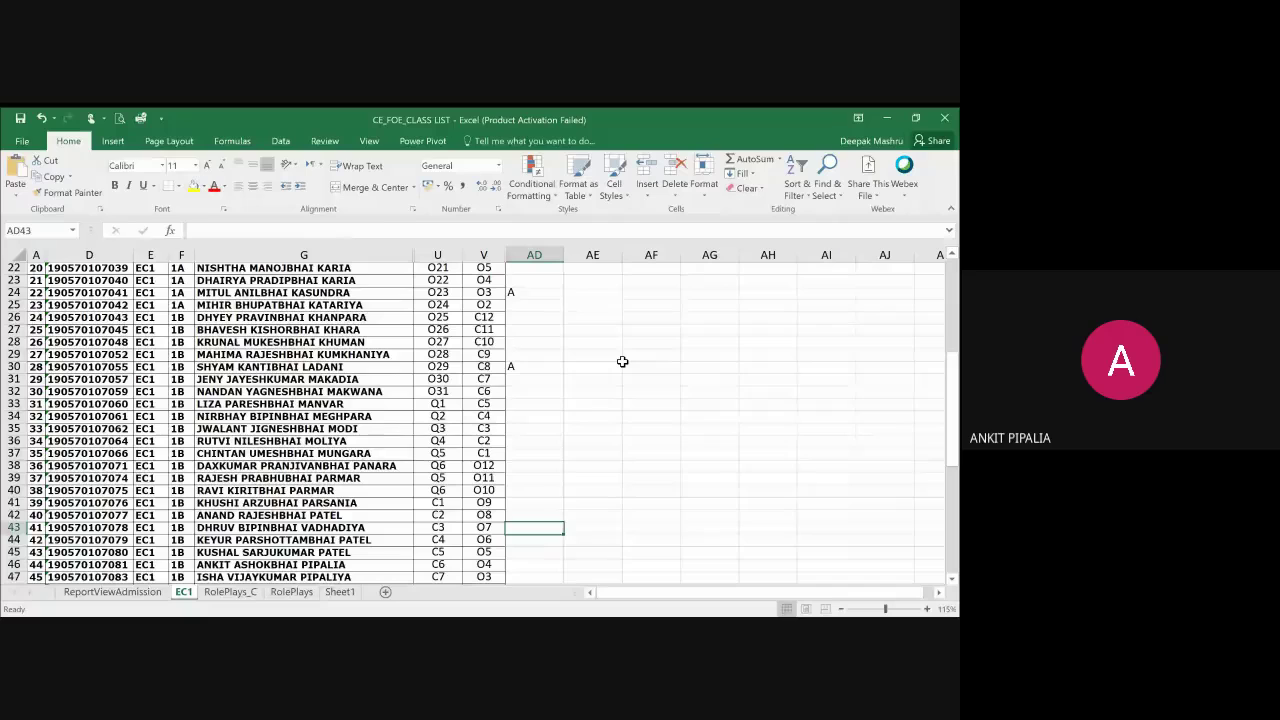
text(A)
key(Return)
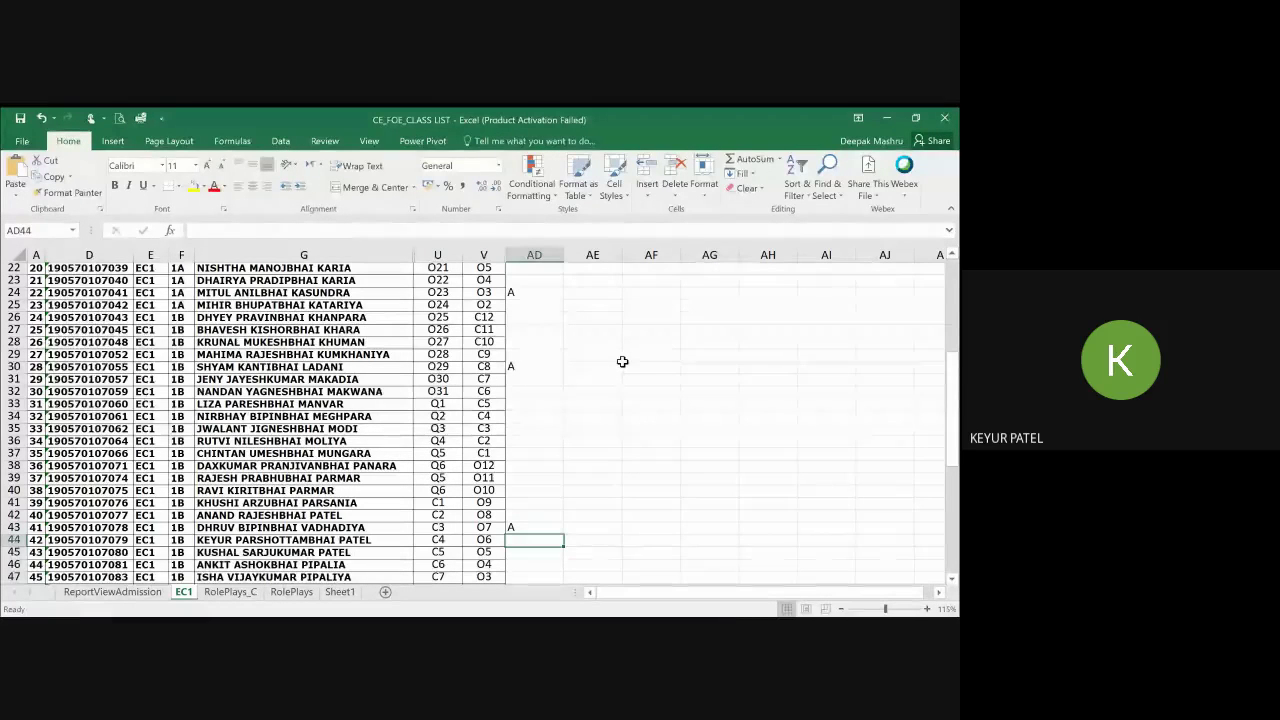
Step: Move down column AD and enter an A in AD52
key(Return)
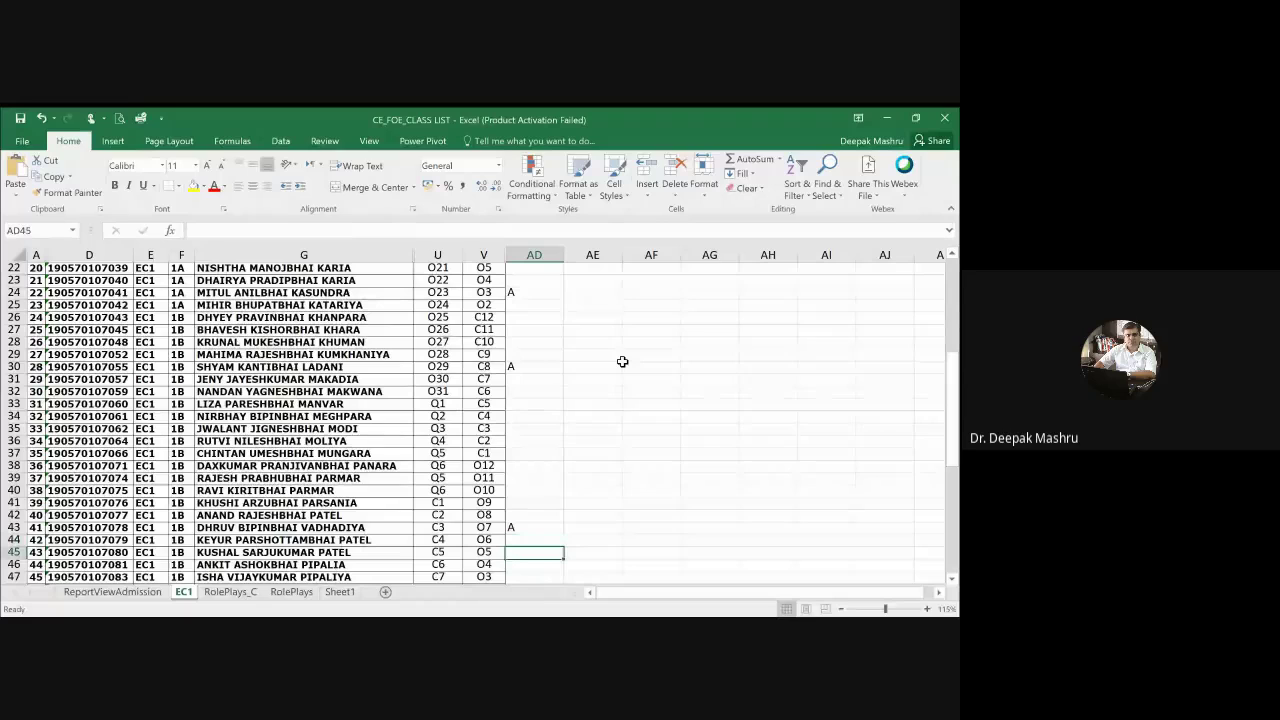
key(Return)
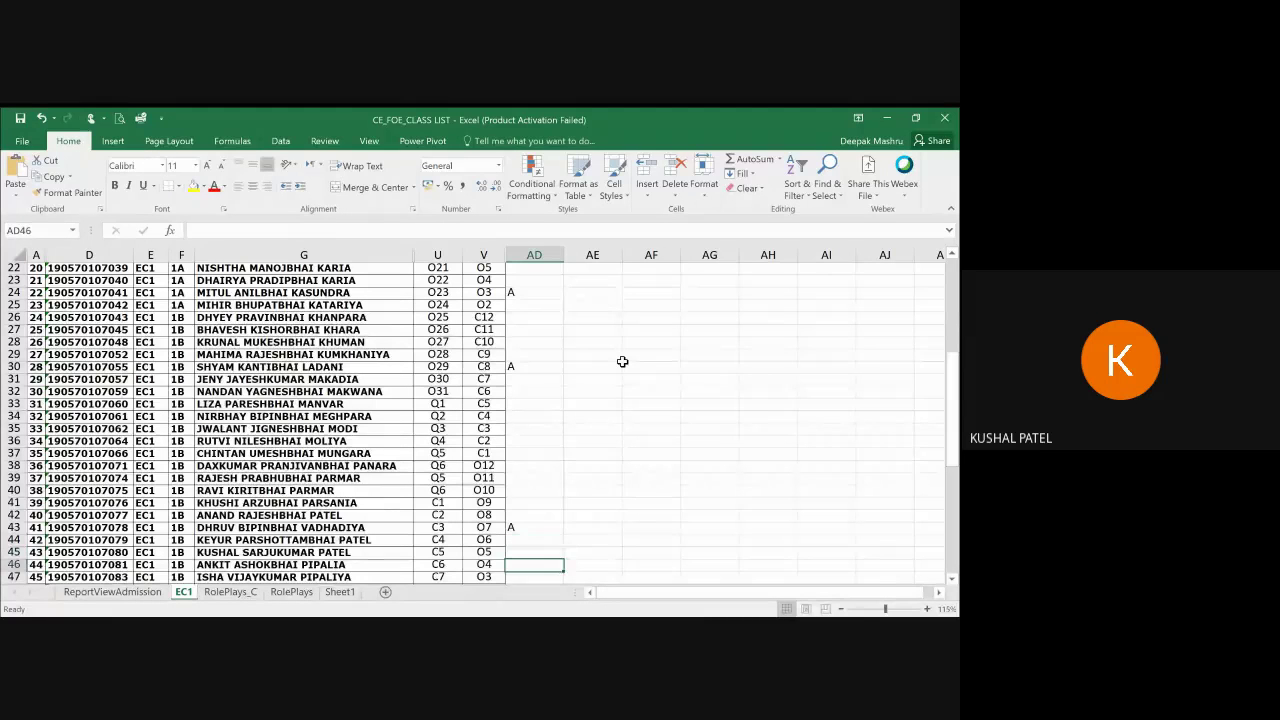
key(Return)
key(Return)
key(Return)
key(Return)
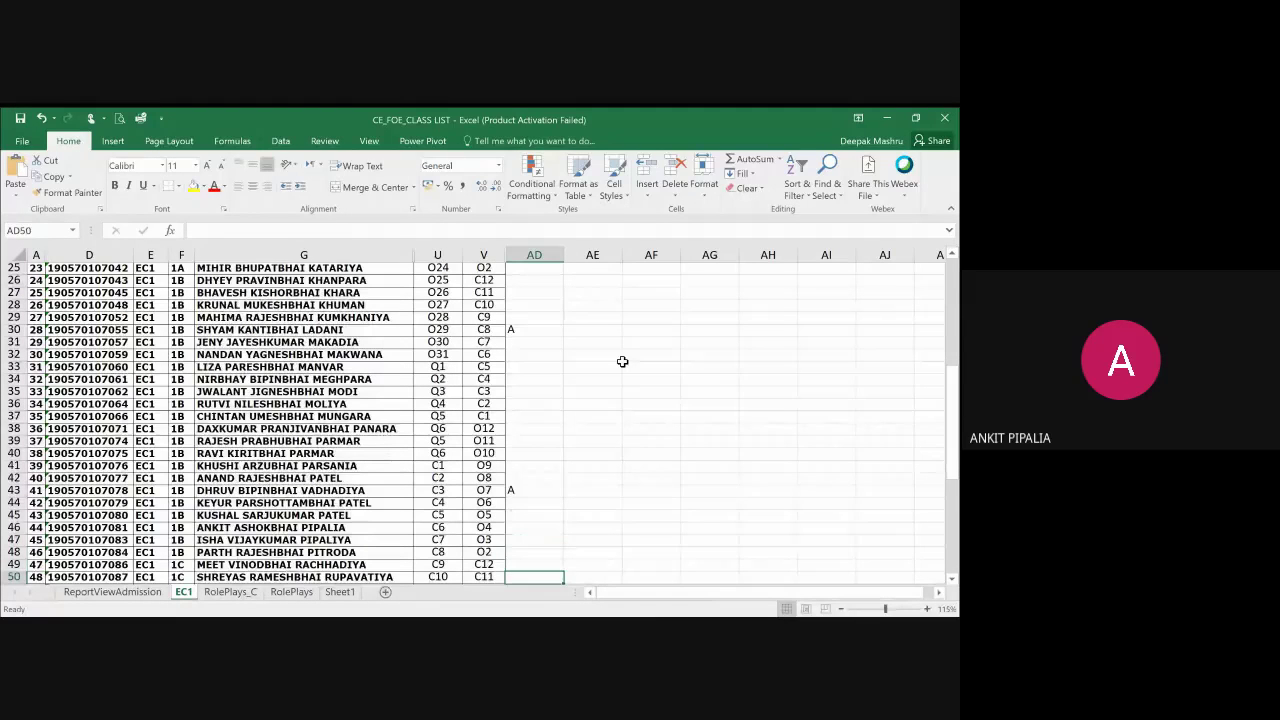
key(Up)
key(Up)
key(Up)
key(Up)
key(Down)
key(Down)
key(Down)
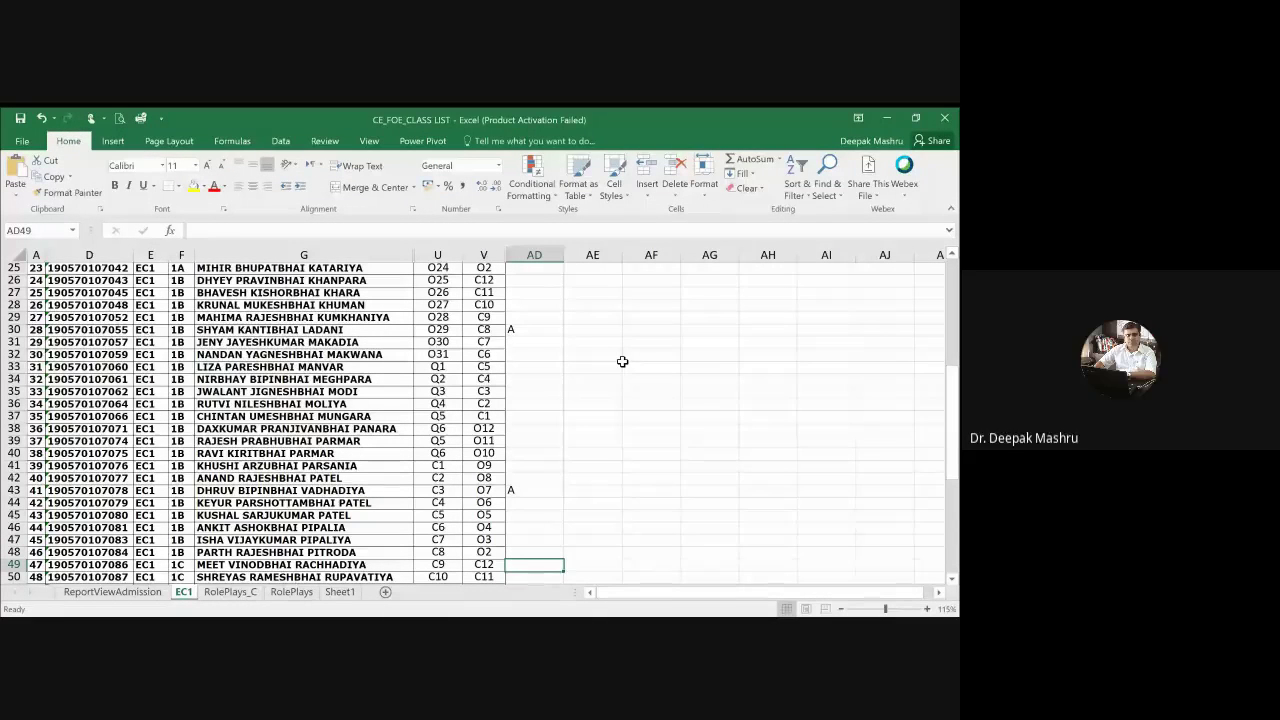
key(Down)
key(Down)
key(Down)
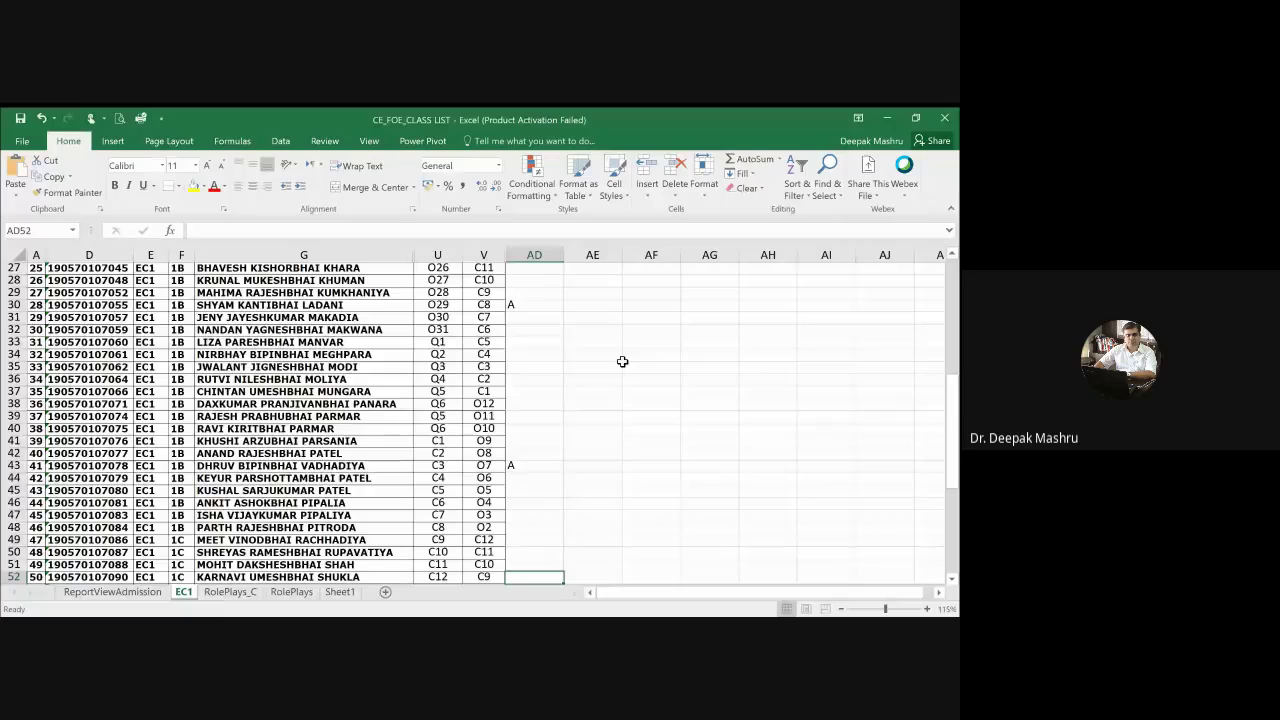
key(Down)
key(Down)
key(Down)
key(Up)
key(Up)
key(Up)
key(Up)
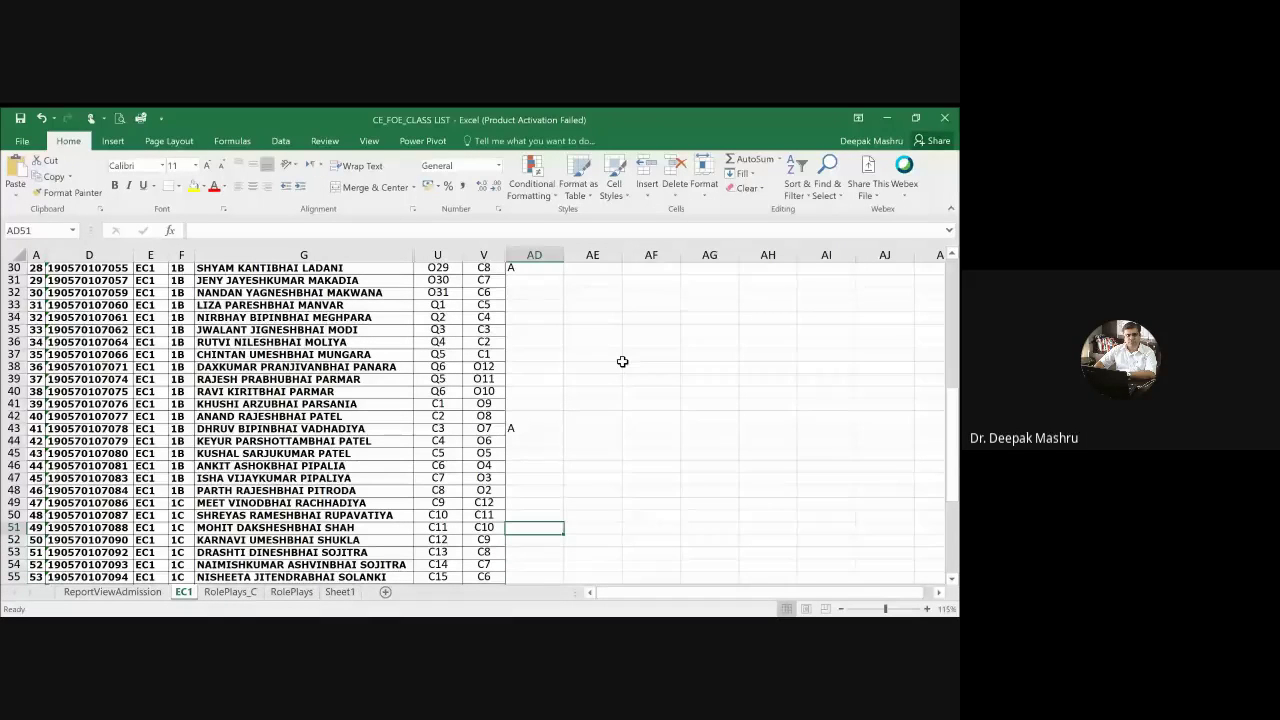
key(Down)
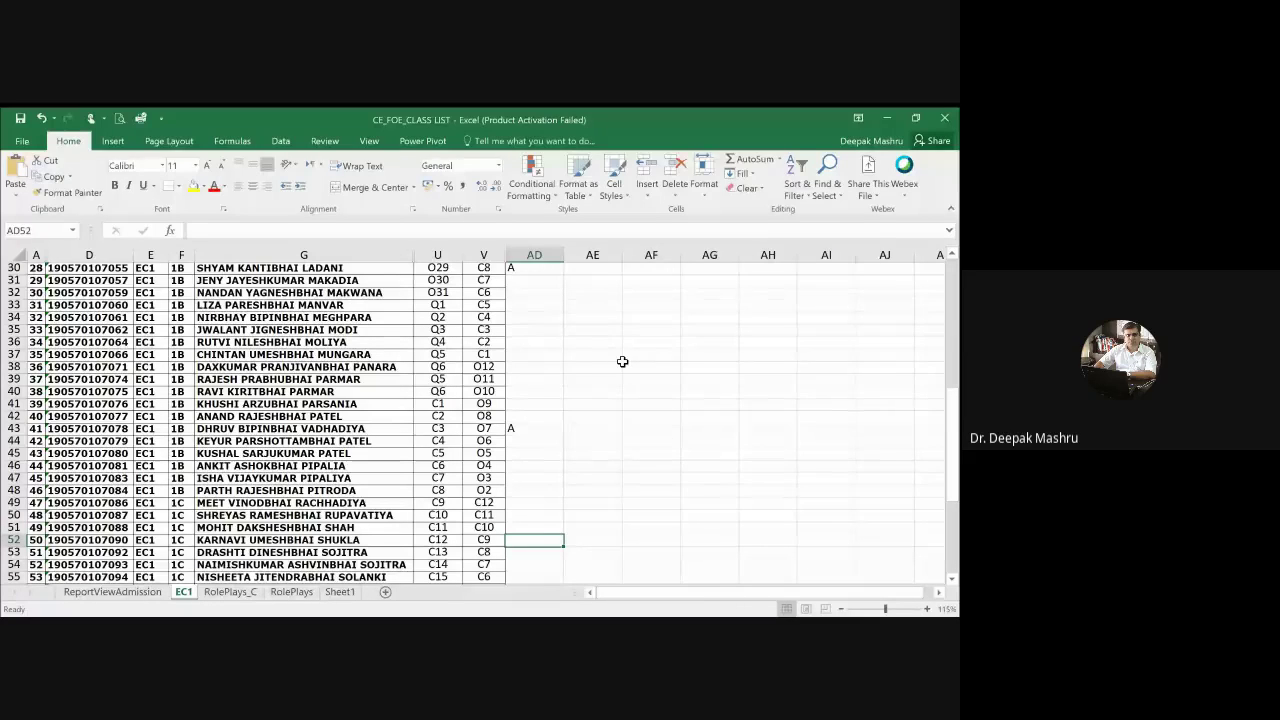
text(A)
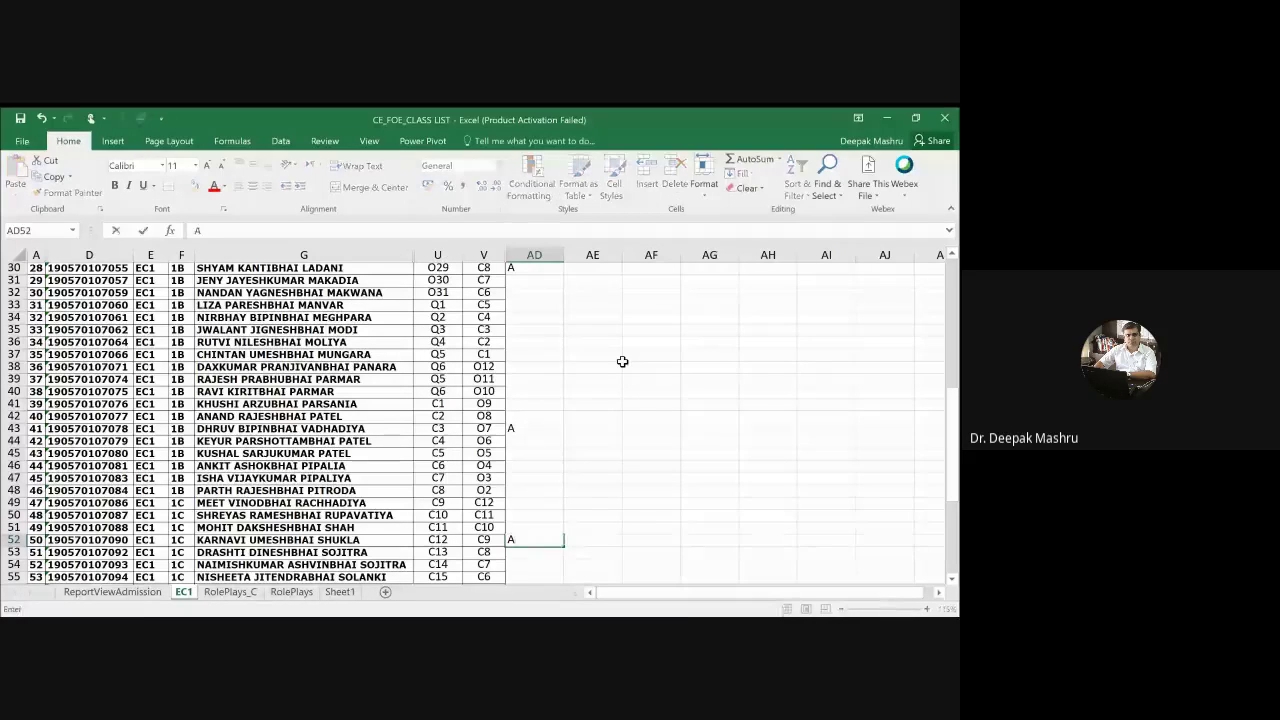
key(Return)
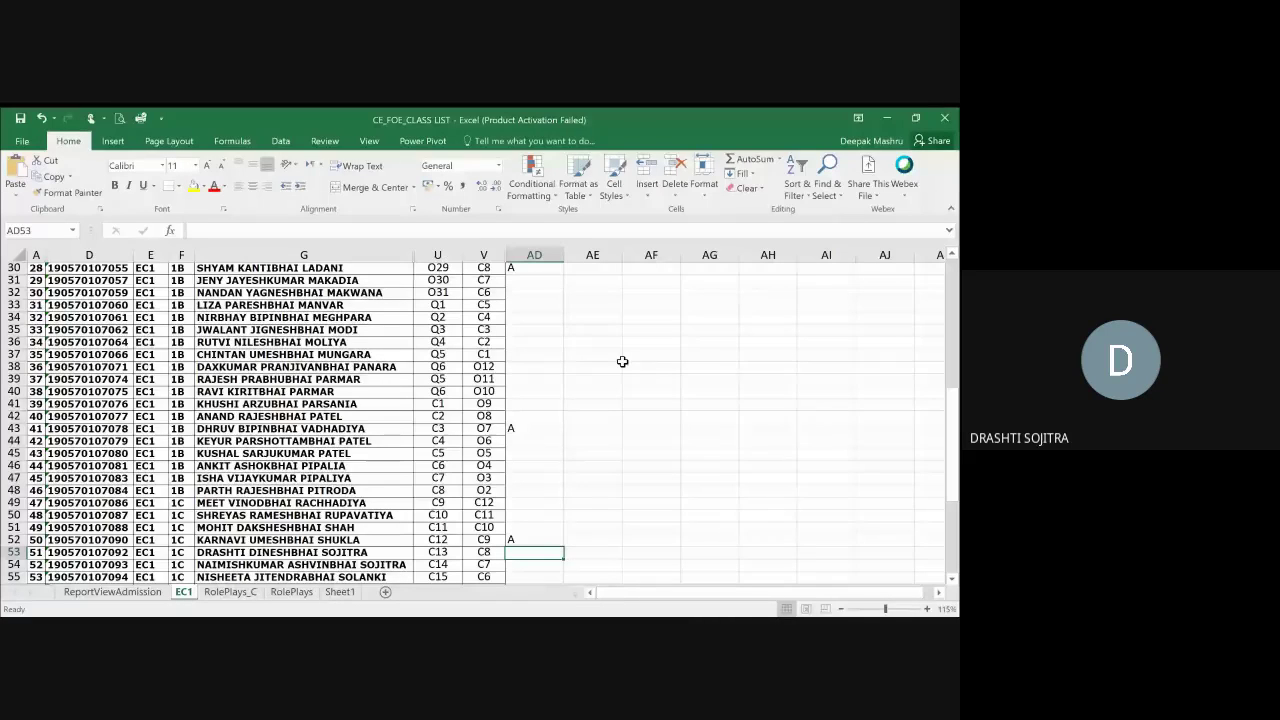
Step: Enter an A absence mark in AD56
key(Return)
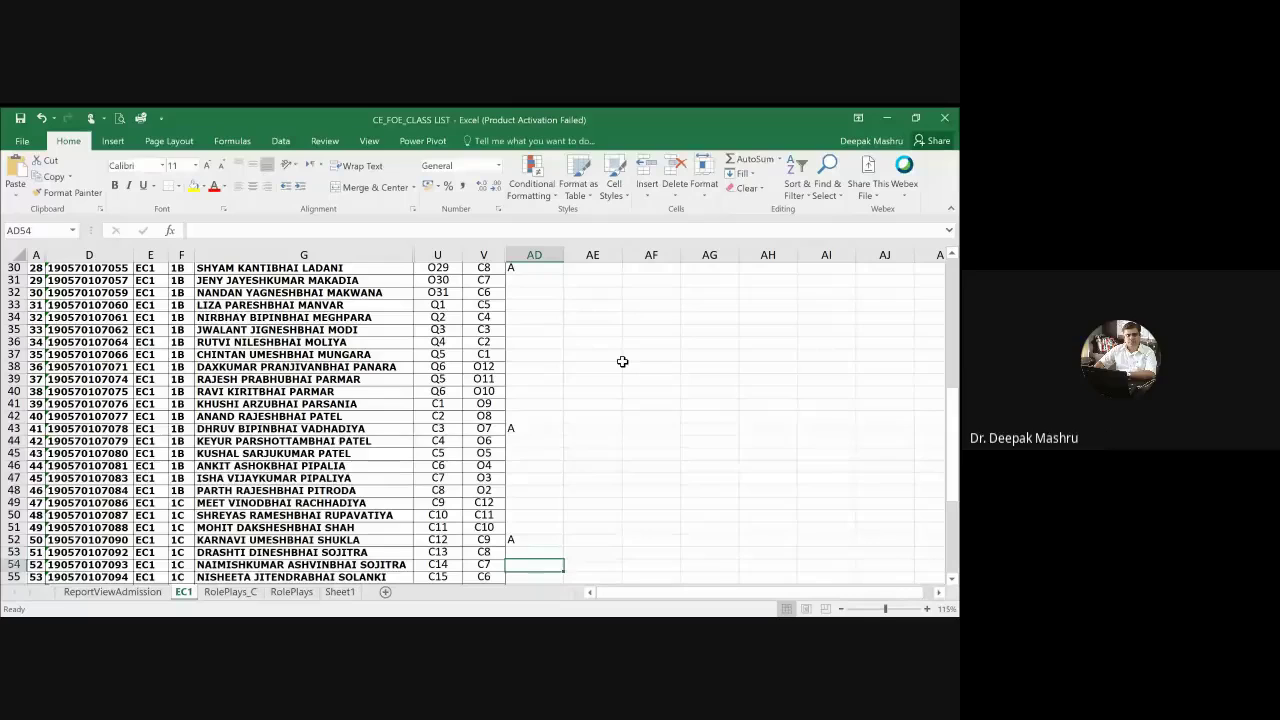
key(Return)
key(Return)
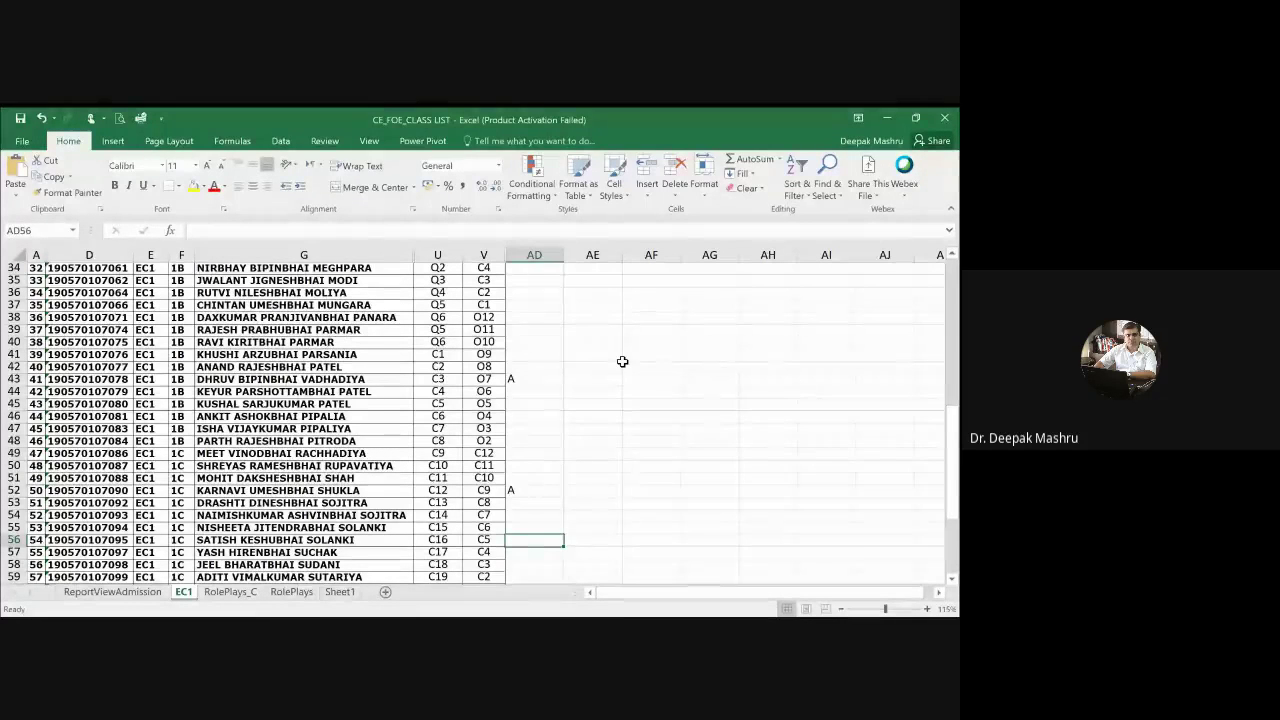
text(A)
key(Return)
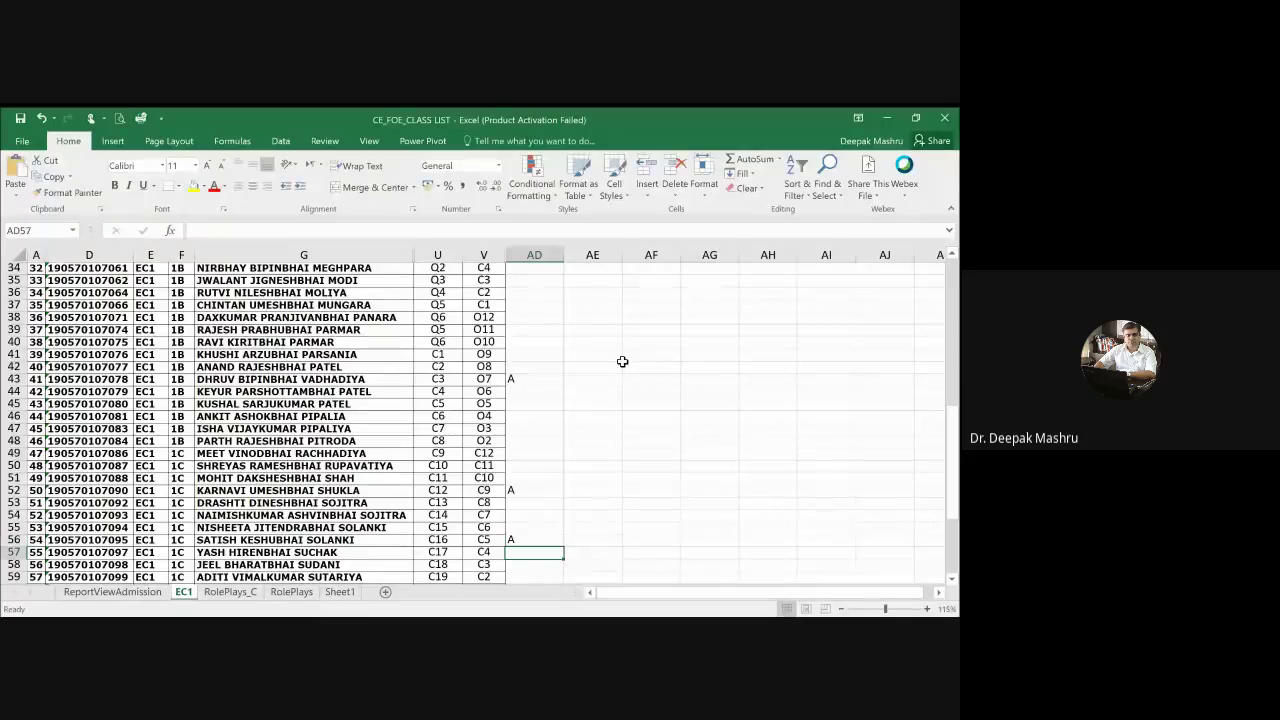
Step: Go back to AD57, enter an A, and continue down toward row 62
key(Return)
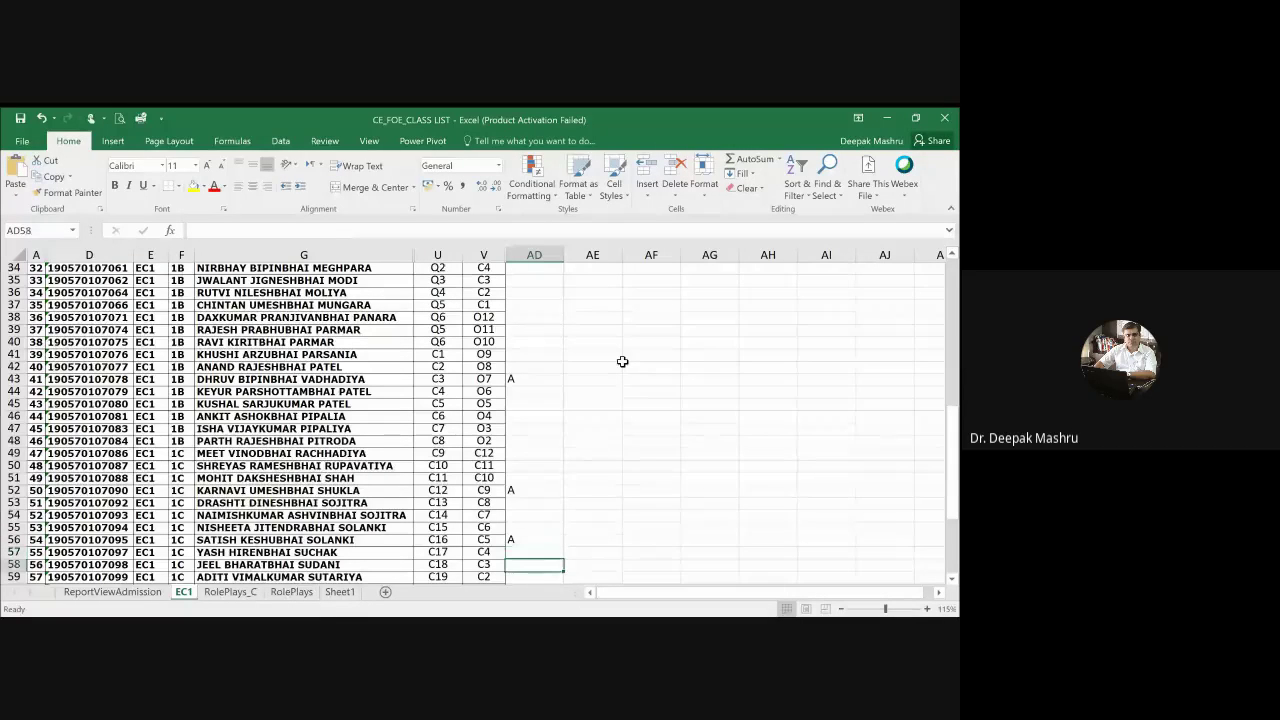
key(Return)
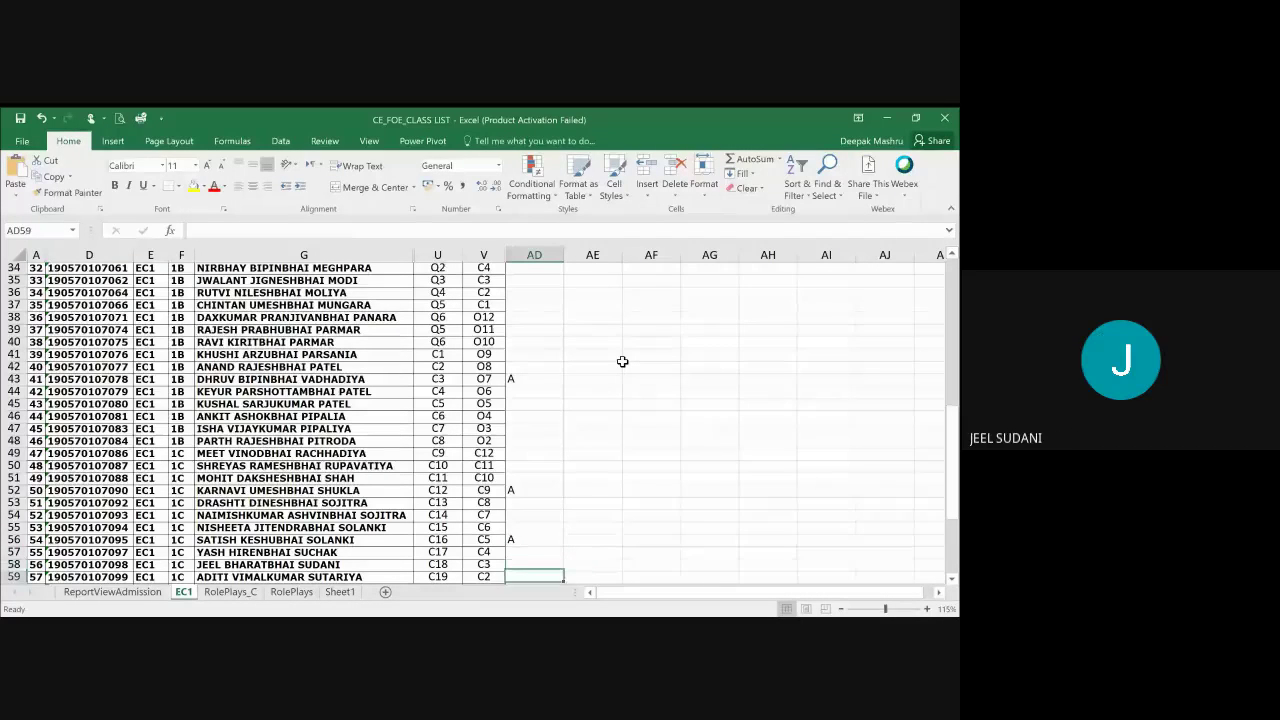
key(Return)
key(Return)
key(Up)
key(Up)
key(Up)
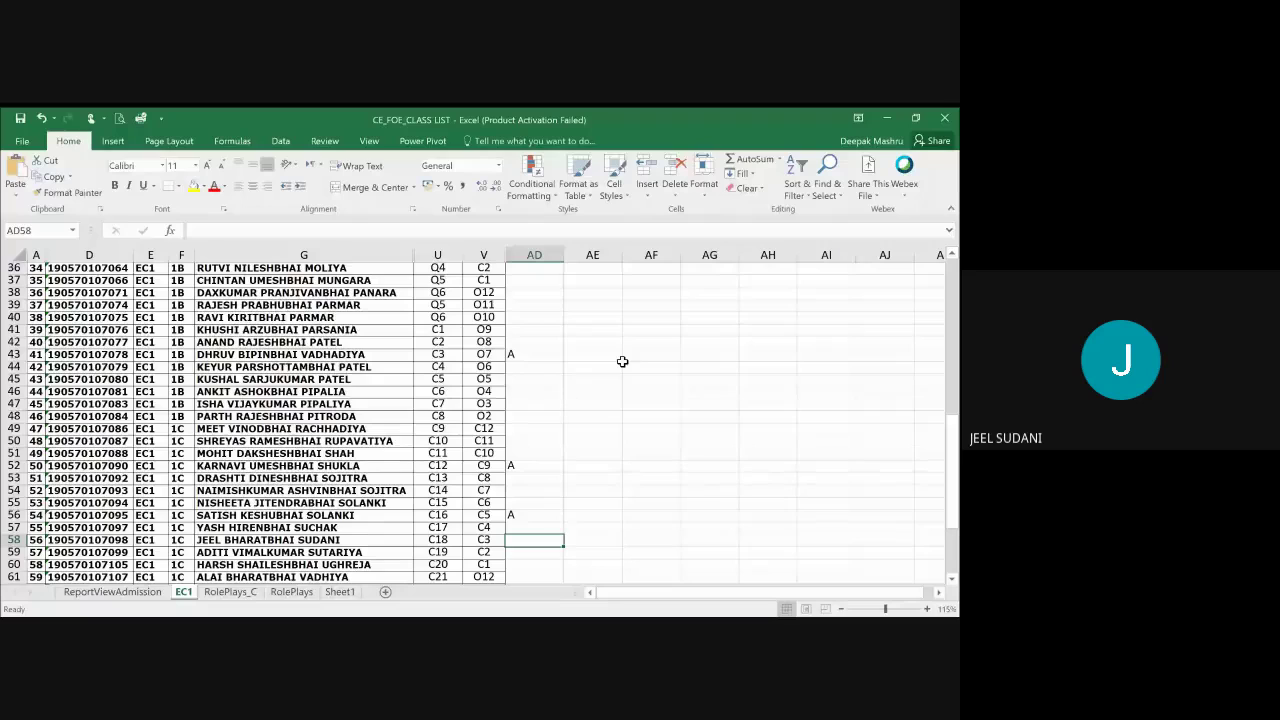
key(Up)
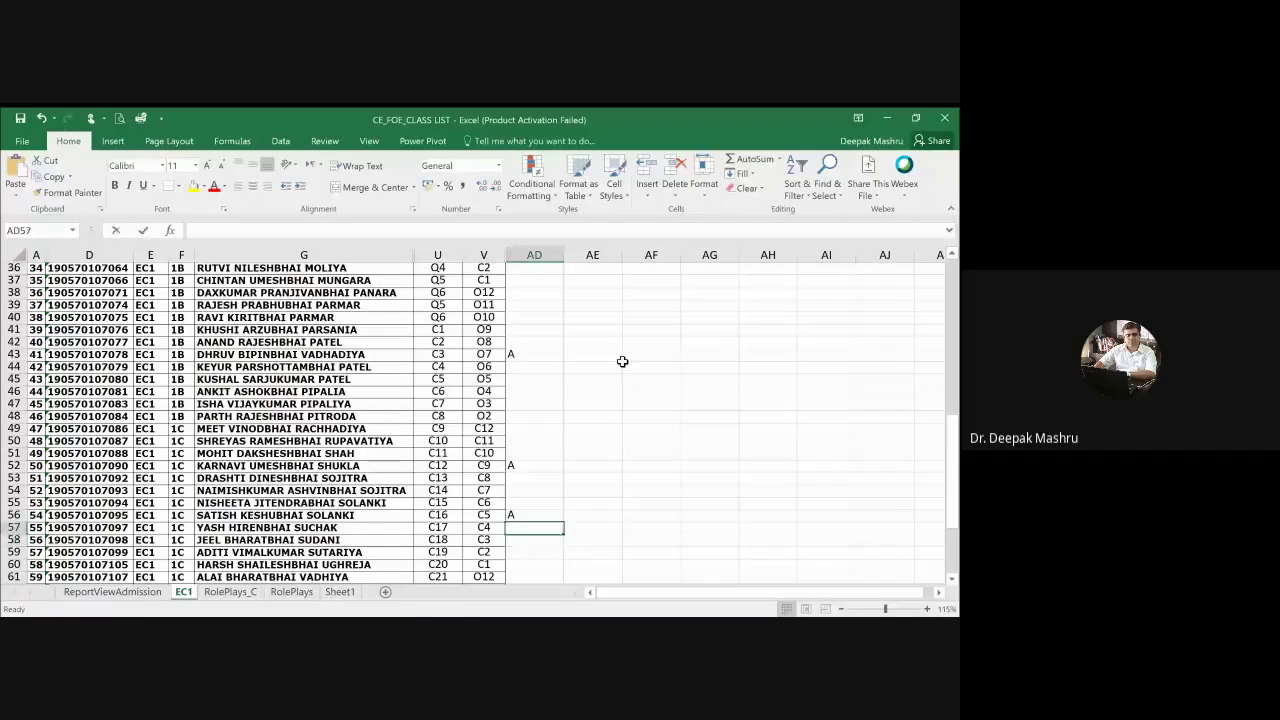
text(A)
key(Return)
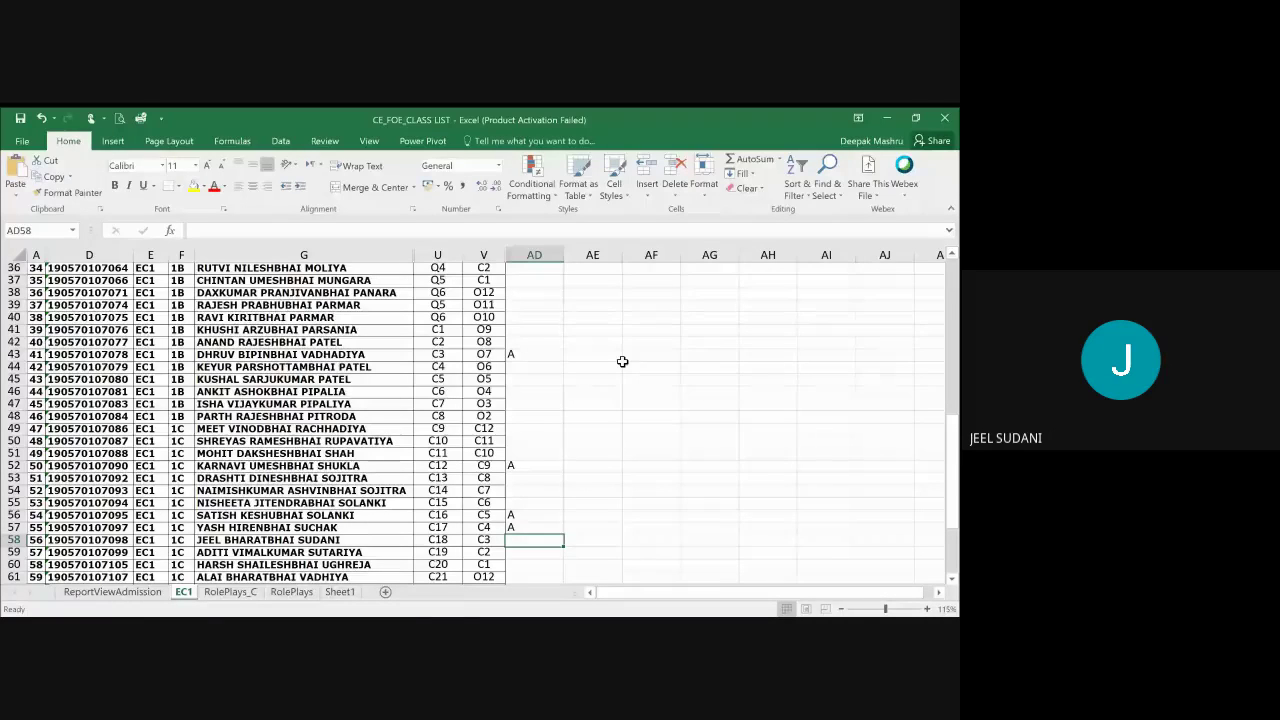
key(Return)
key(Return)
key(Return)
key(Return)
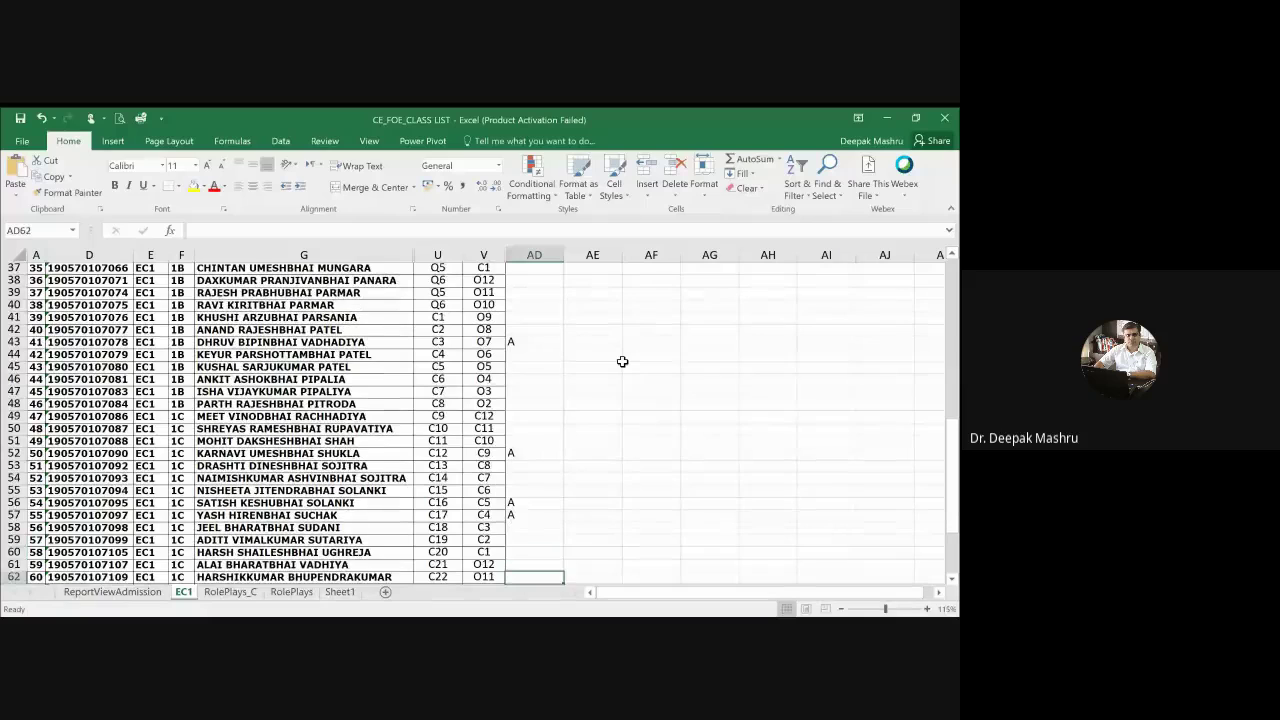
key(Return)
key(Return)
key(Return)
key(Return)
key(Return)
key(Return)
key(Return)
key(Up)
key(Up)
key(Up)
key(Up)
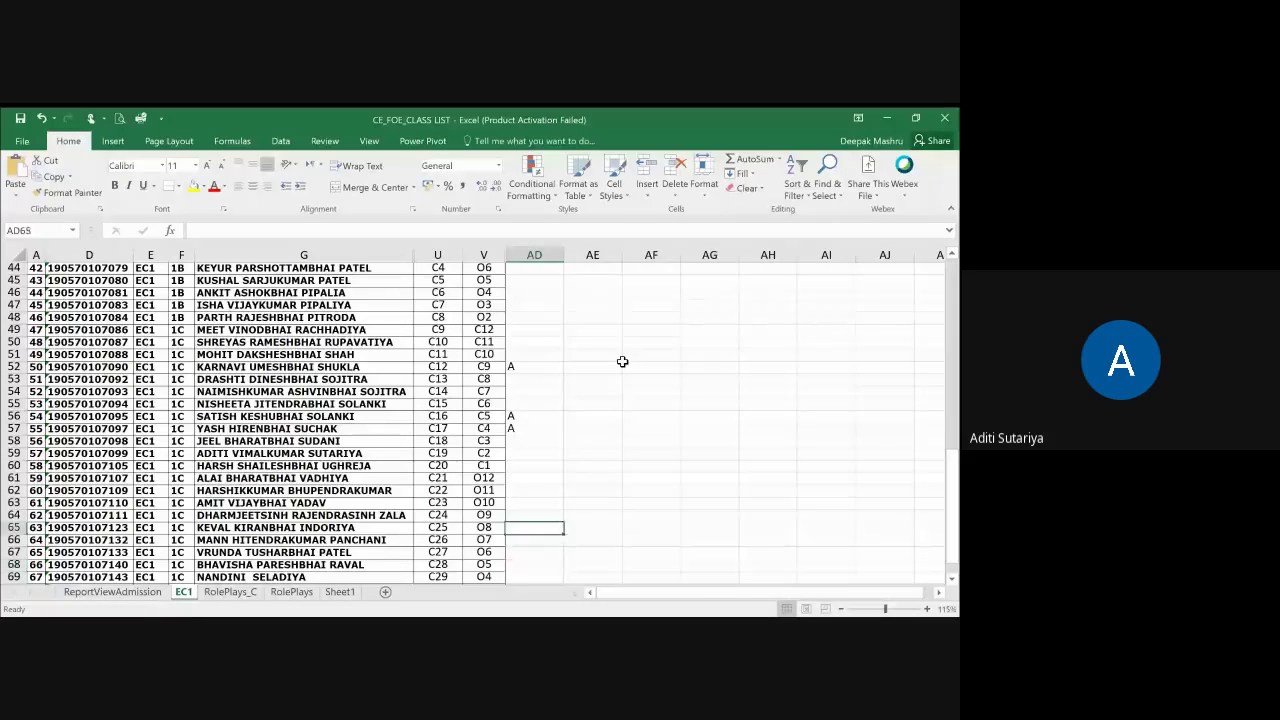
key(Up)
key(Up)
key(Up)
key(Up)
key(Up)
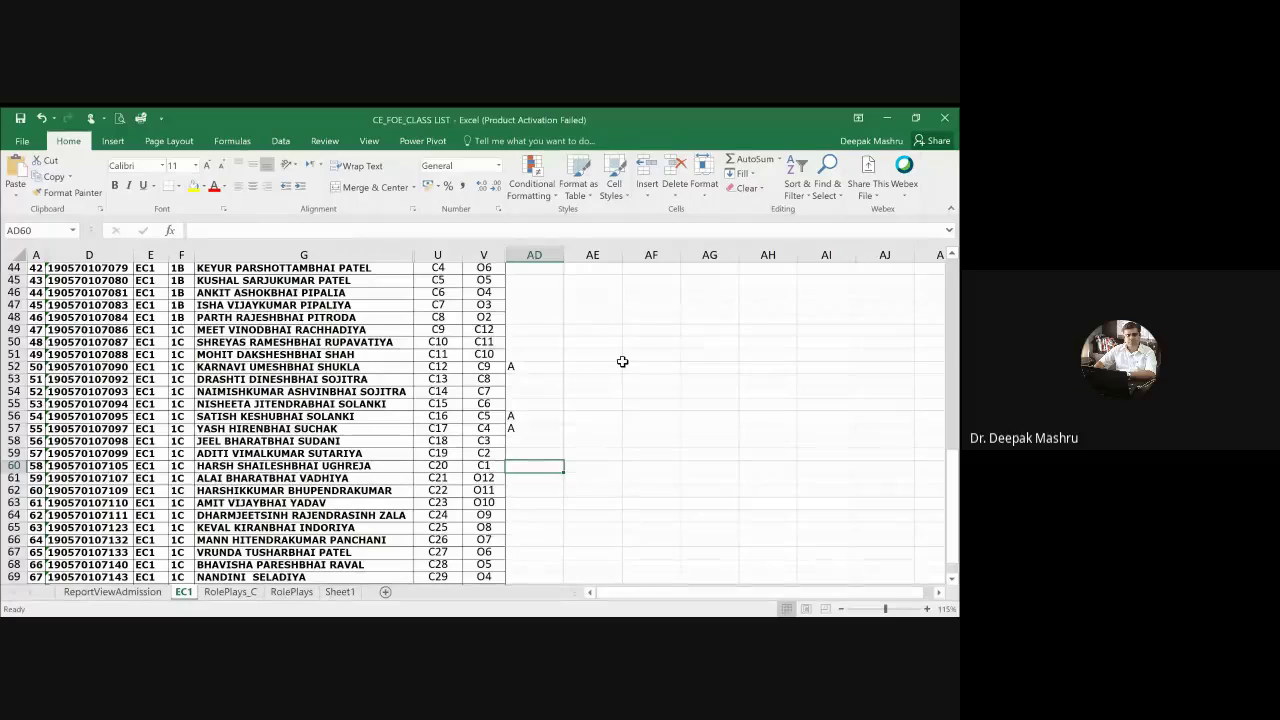
key(Return)
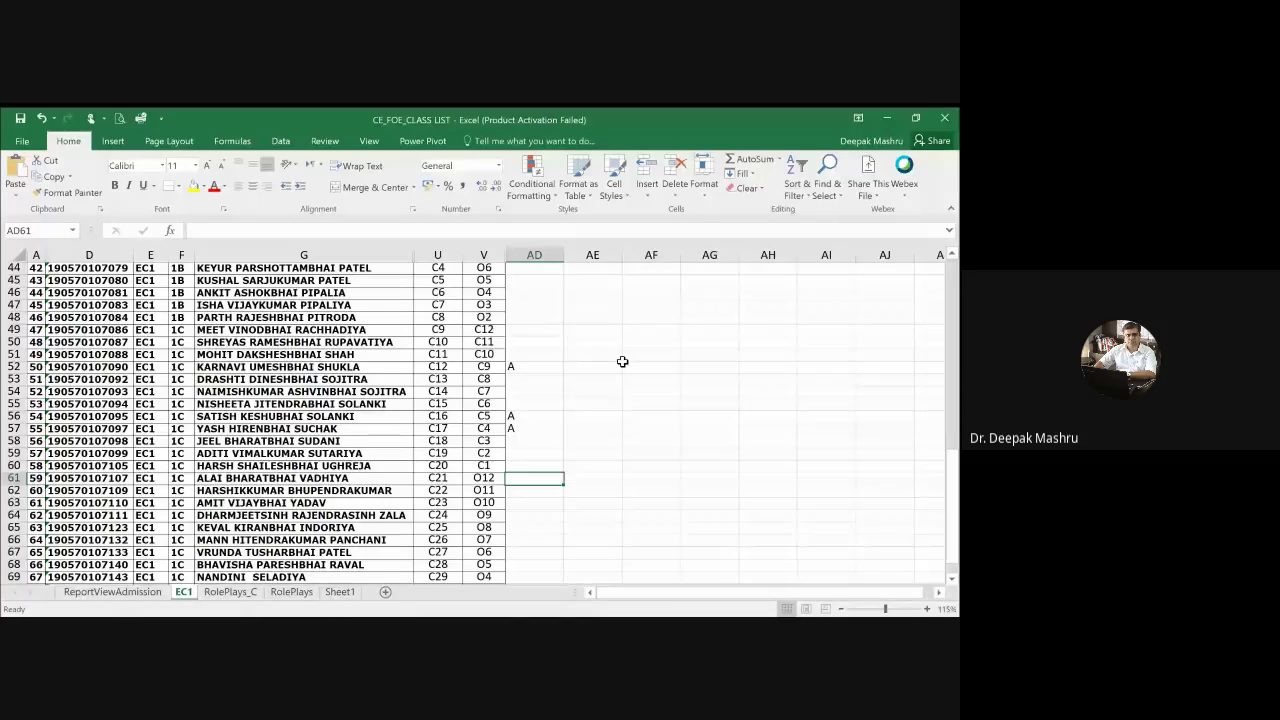
key(Return)
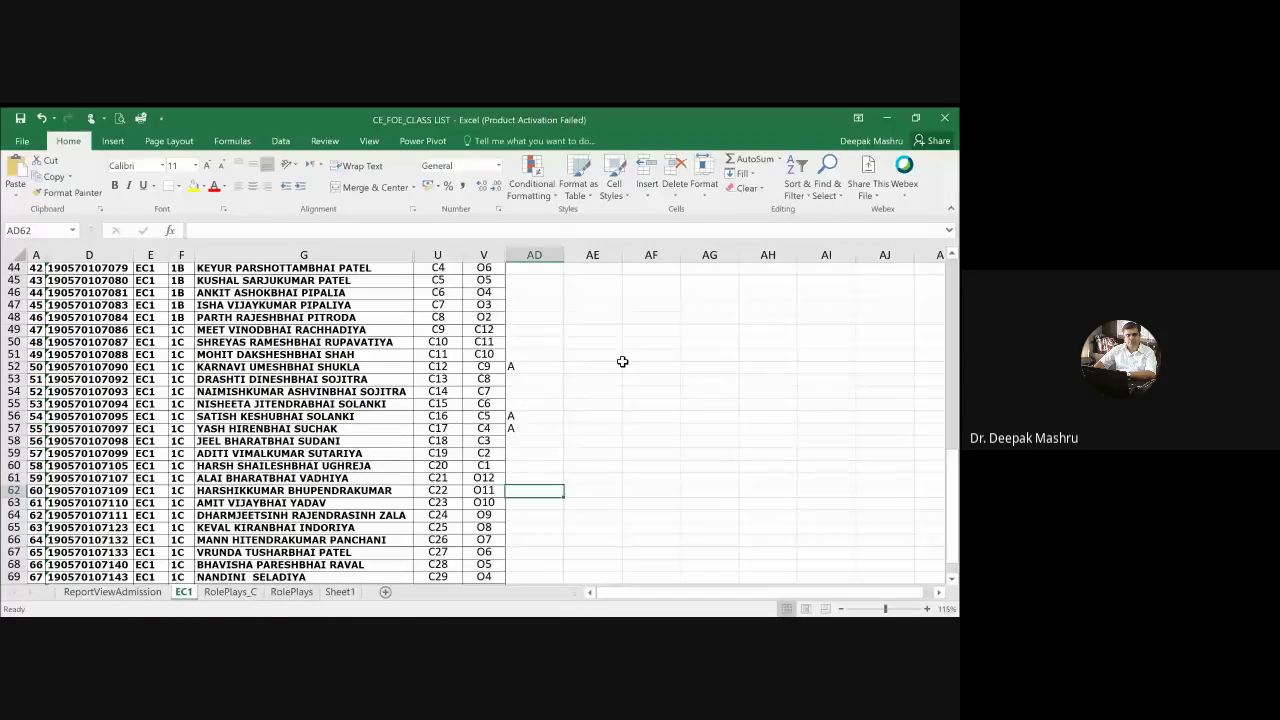
key(Return)
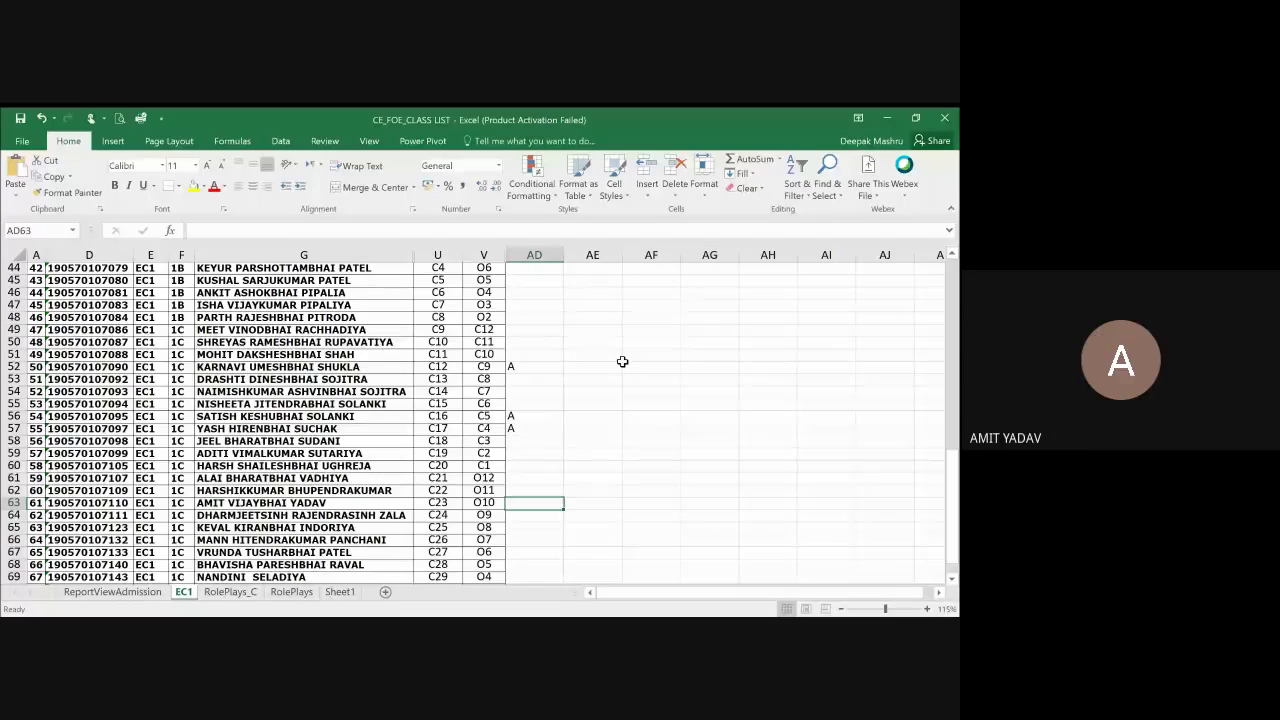
key(Return)
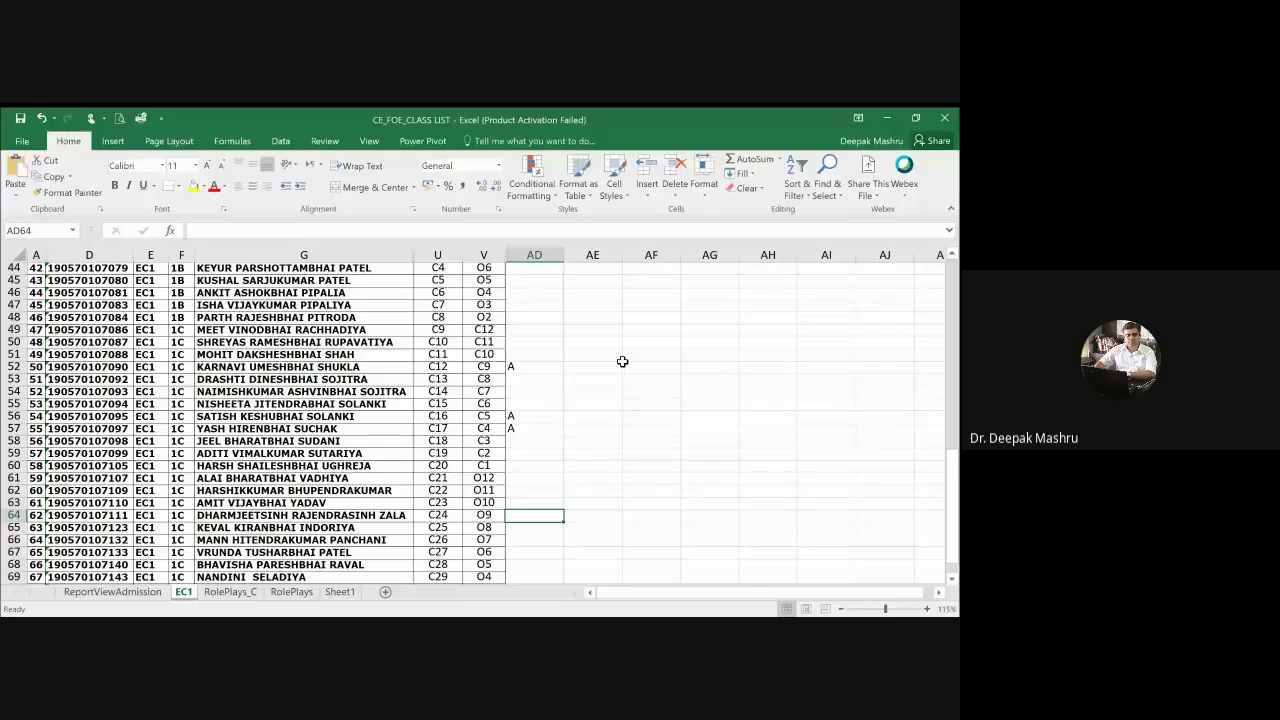
key(Return)
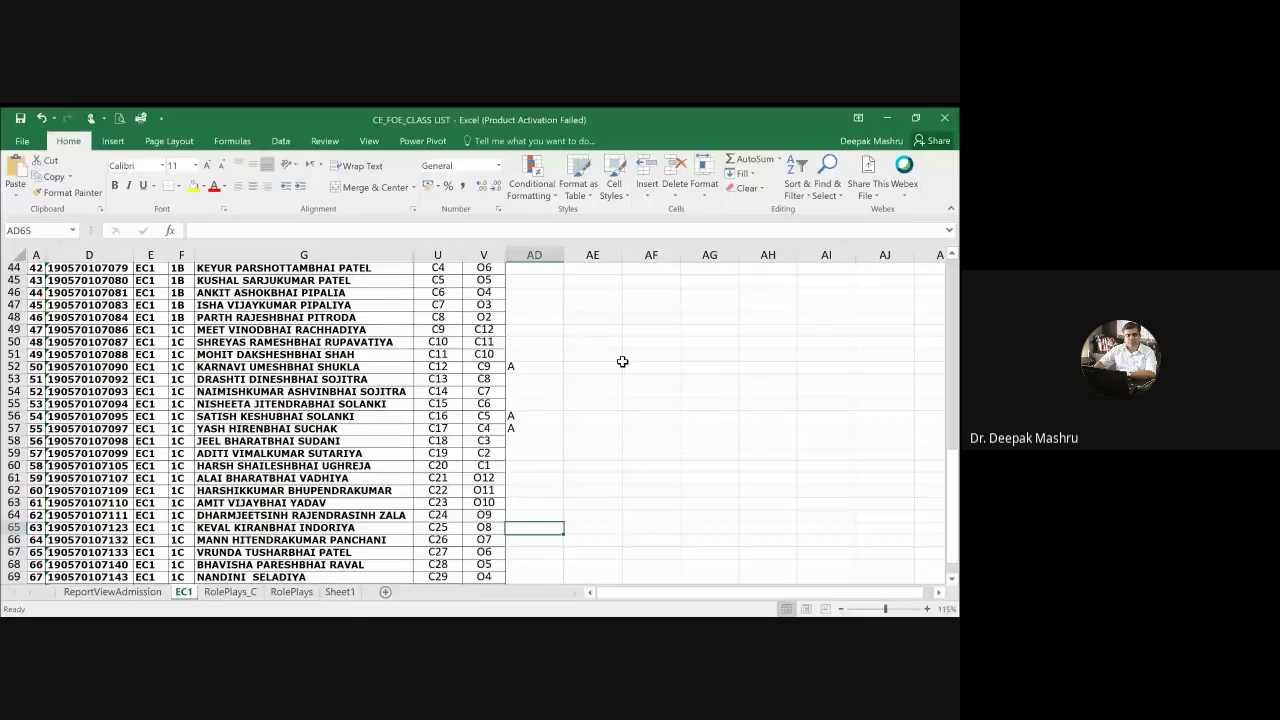
key(Return)
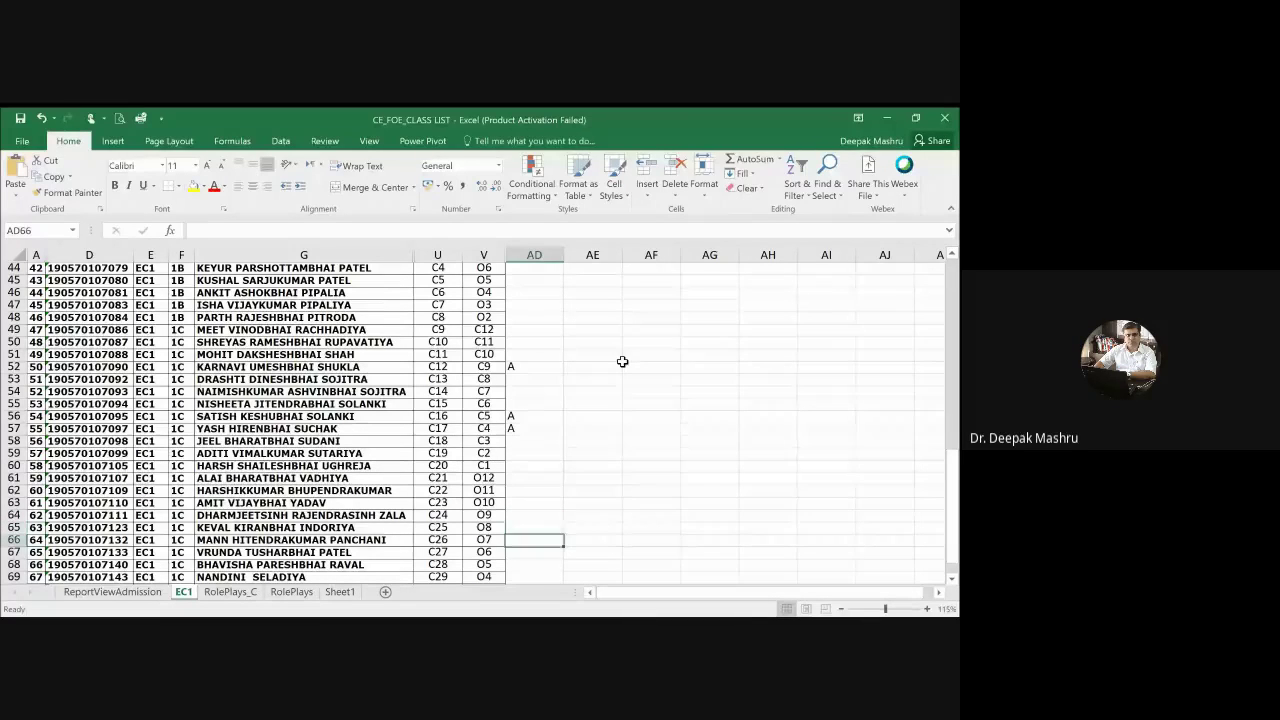
key(Up)
text(A)
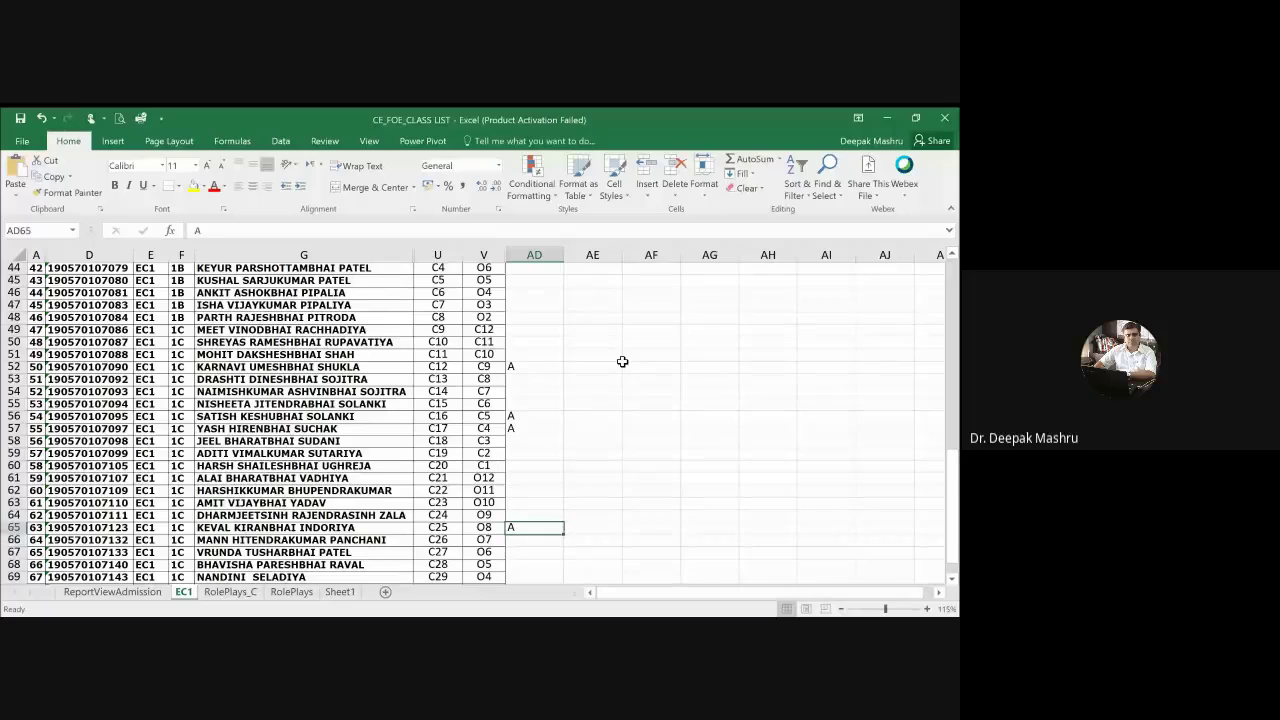
key(Delete)
key(Down)
key(Down)
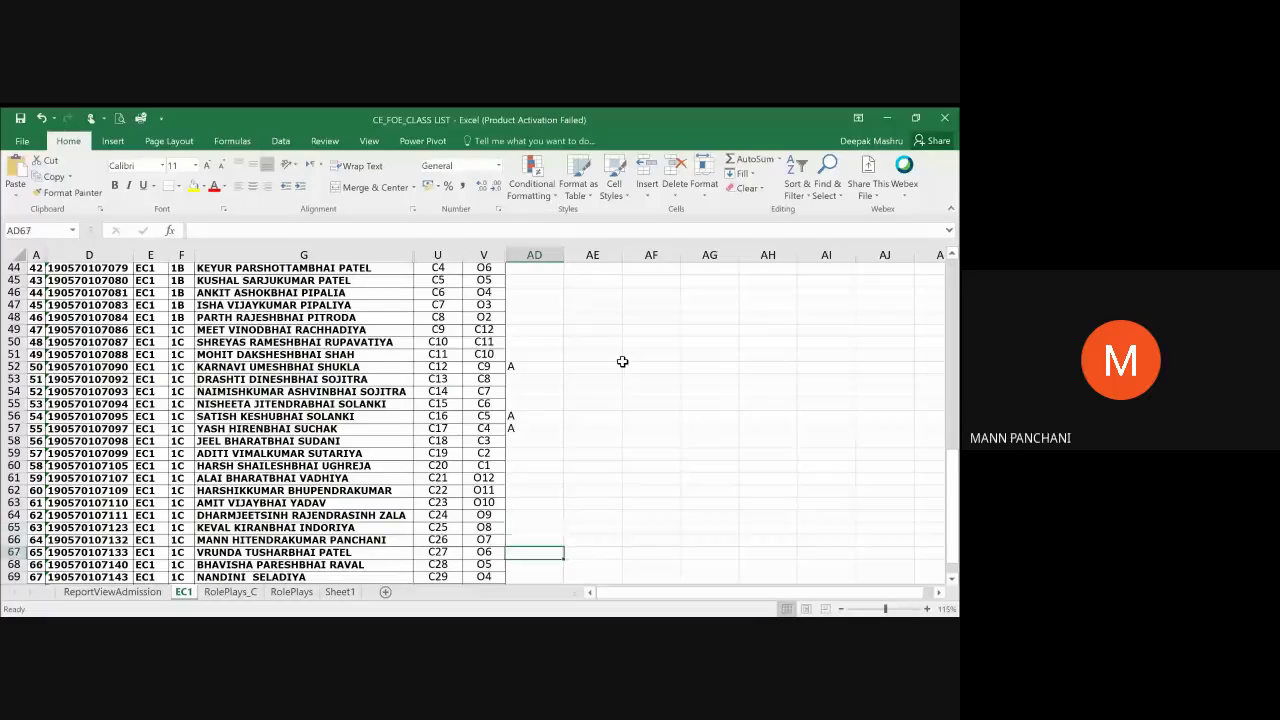
key(Down)
key(Down)
key(Down)
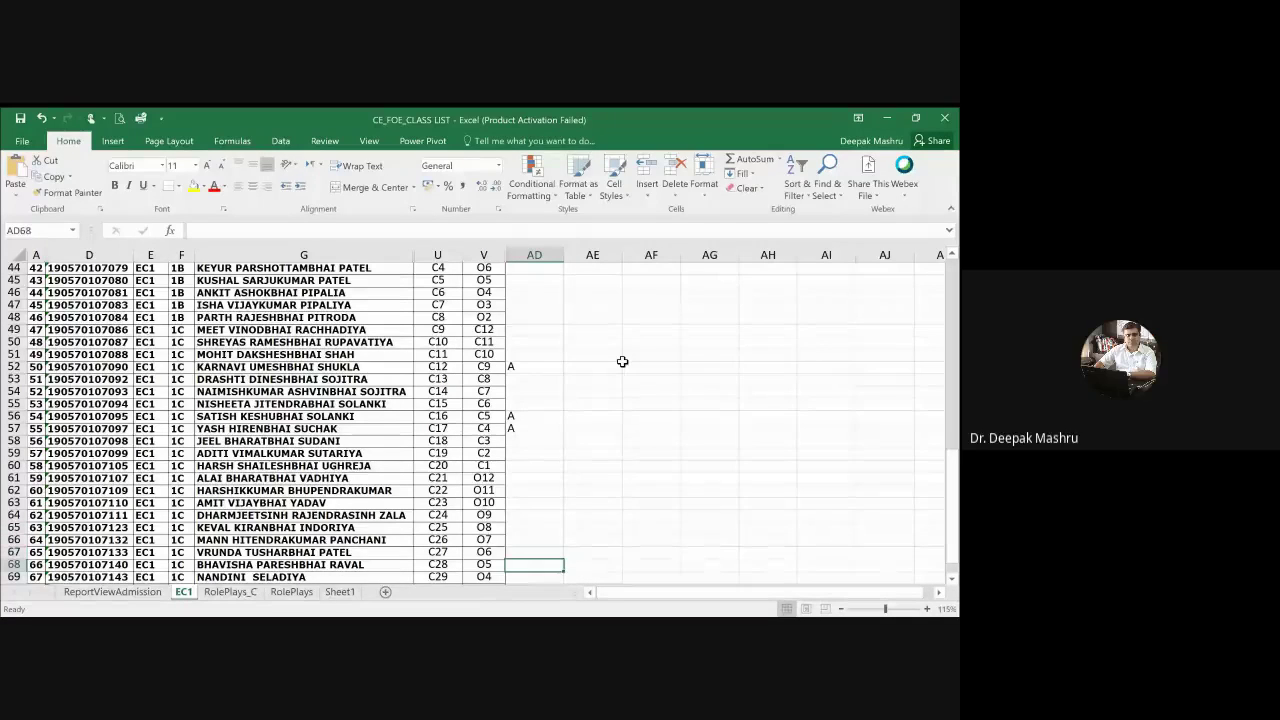
key(Up)
key(Up)
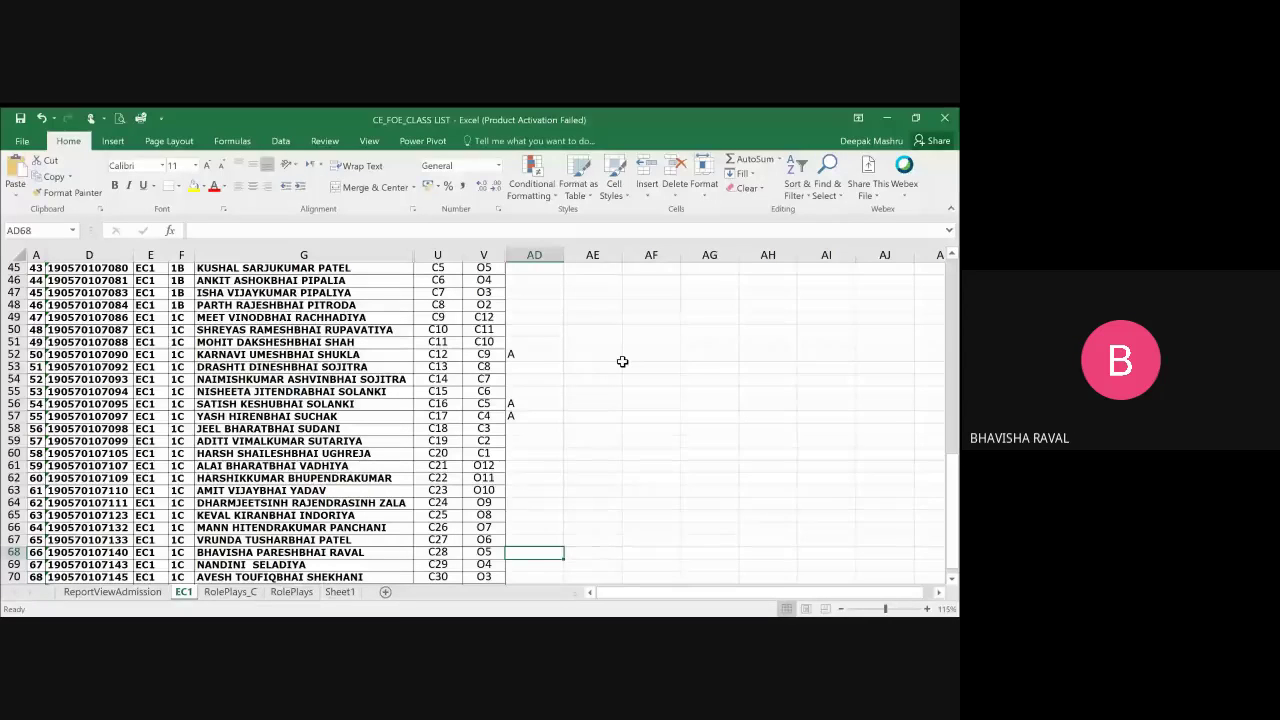
key(Down)
key(Down)
scroll(622, 361, down, 1)
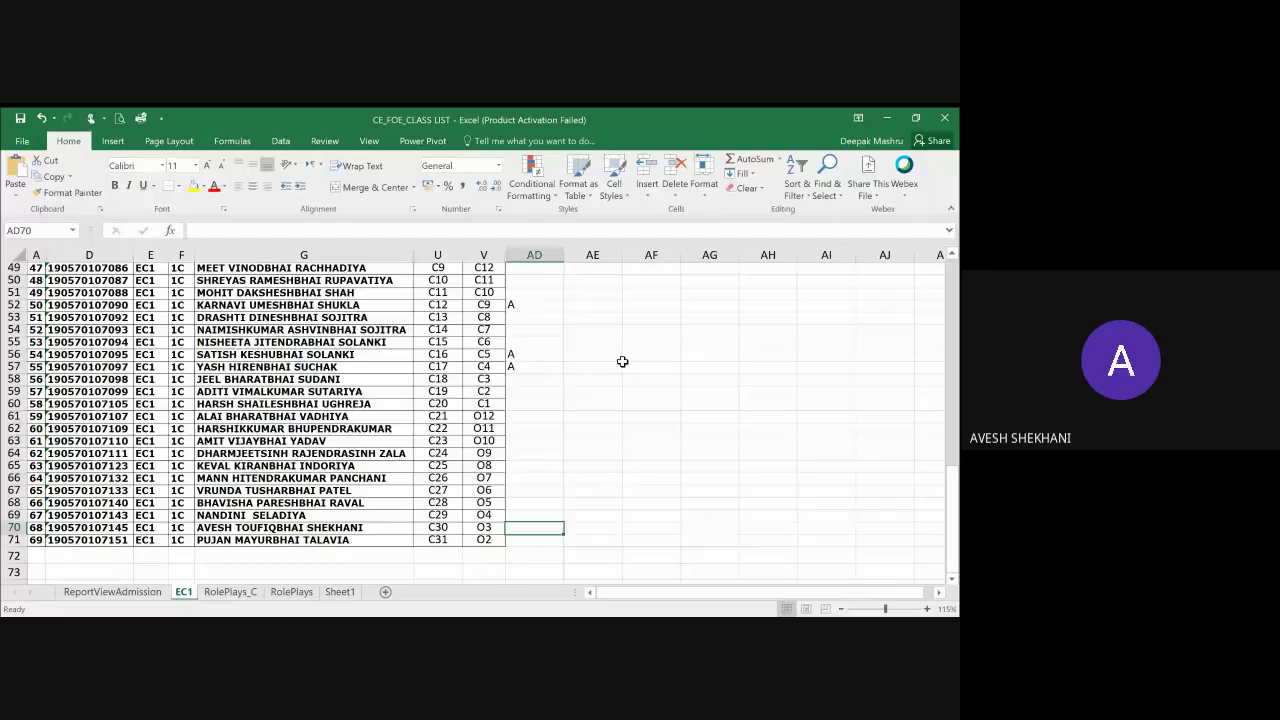
key(Down)
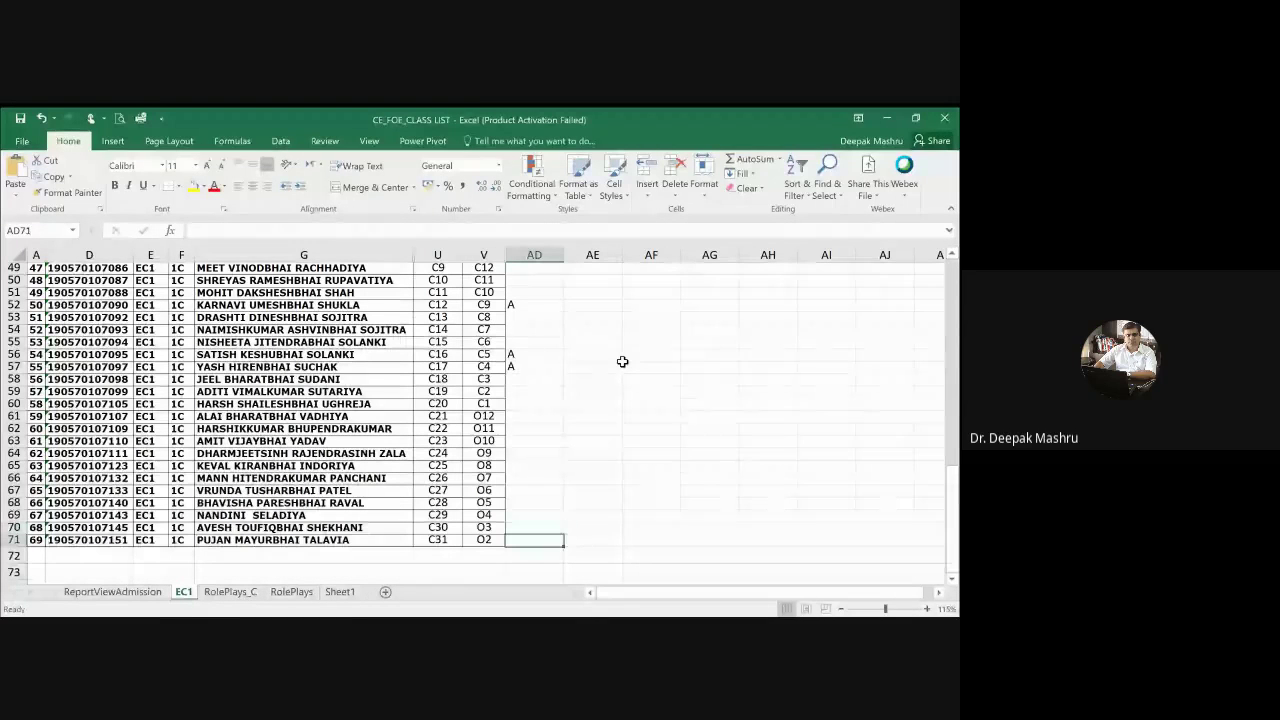
key(Down)
key(Up)
key(Down)
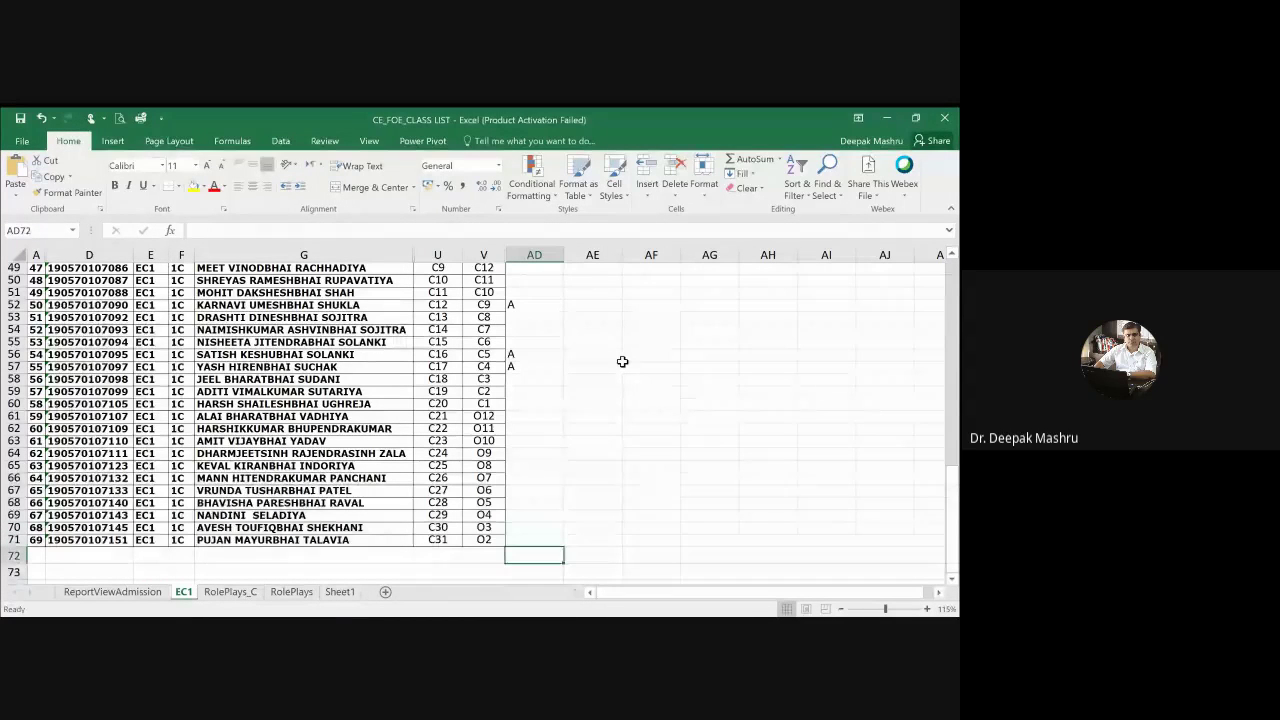
key(Up)
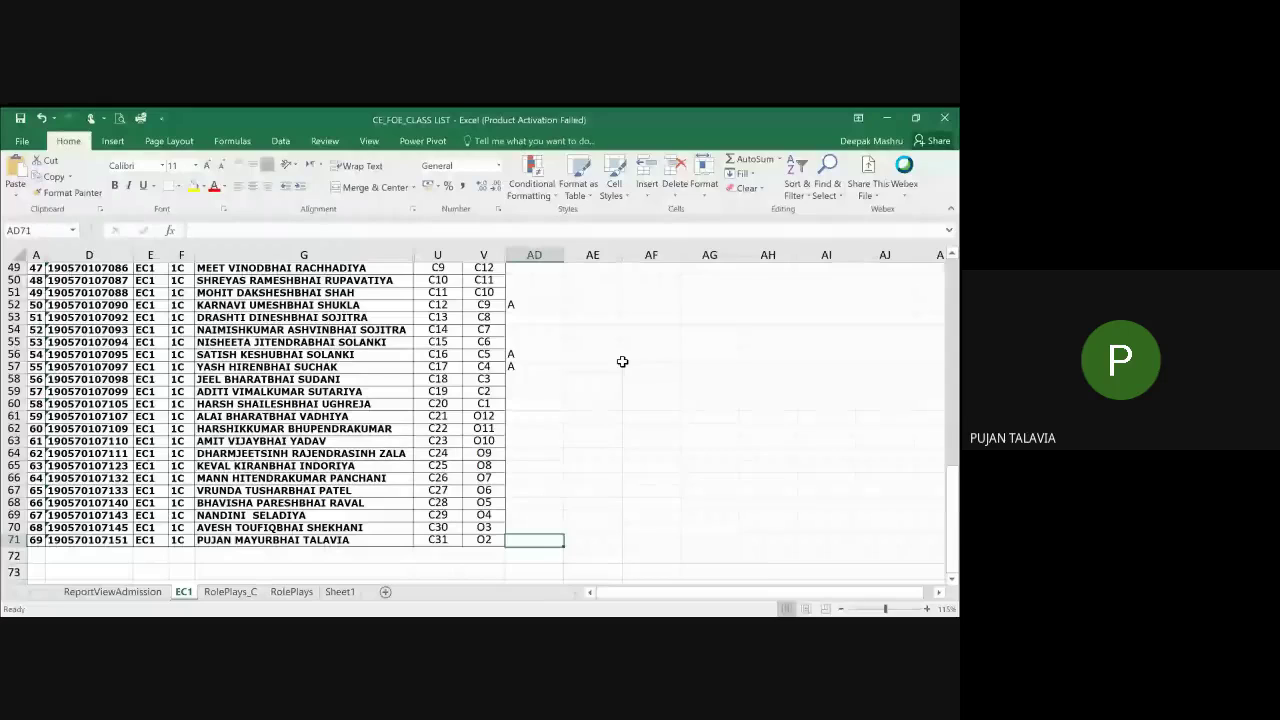
key(Down)
key(Down)
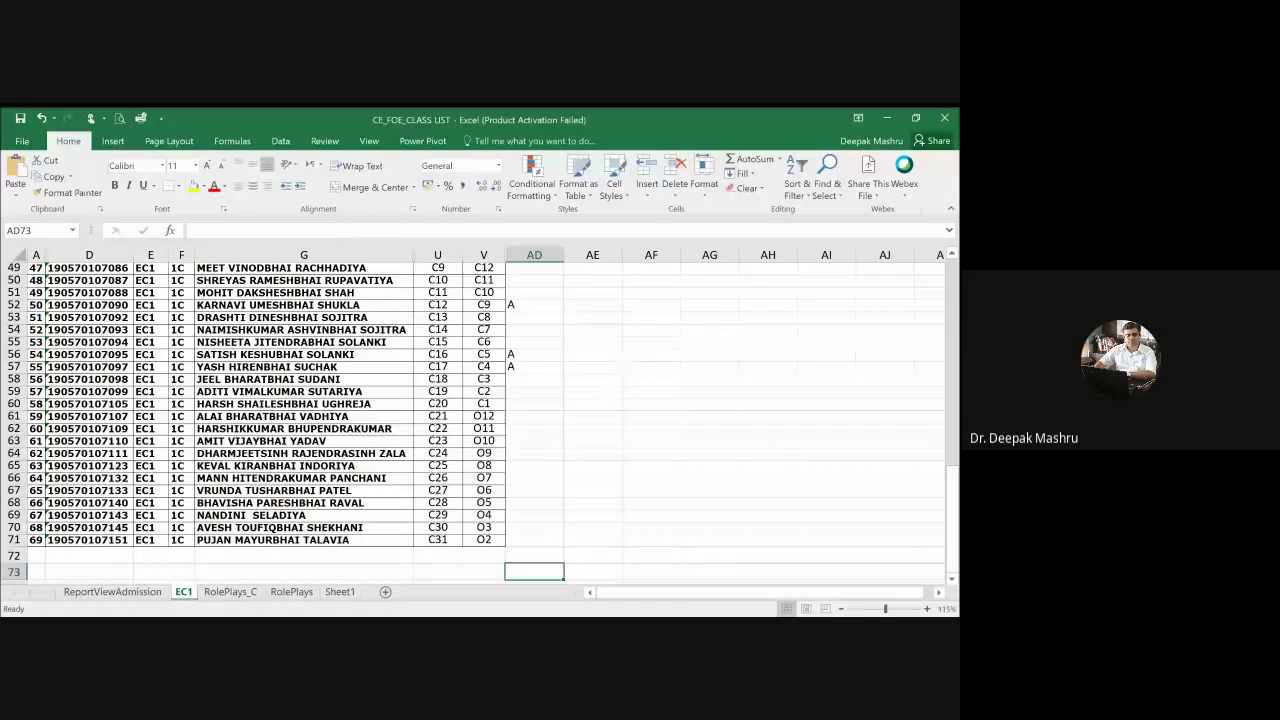
Step: Delete the A in AD57, select AE60, and switch away from Excel
click(534, 365)
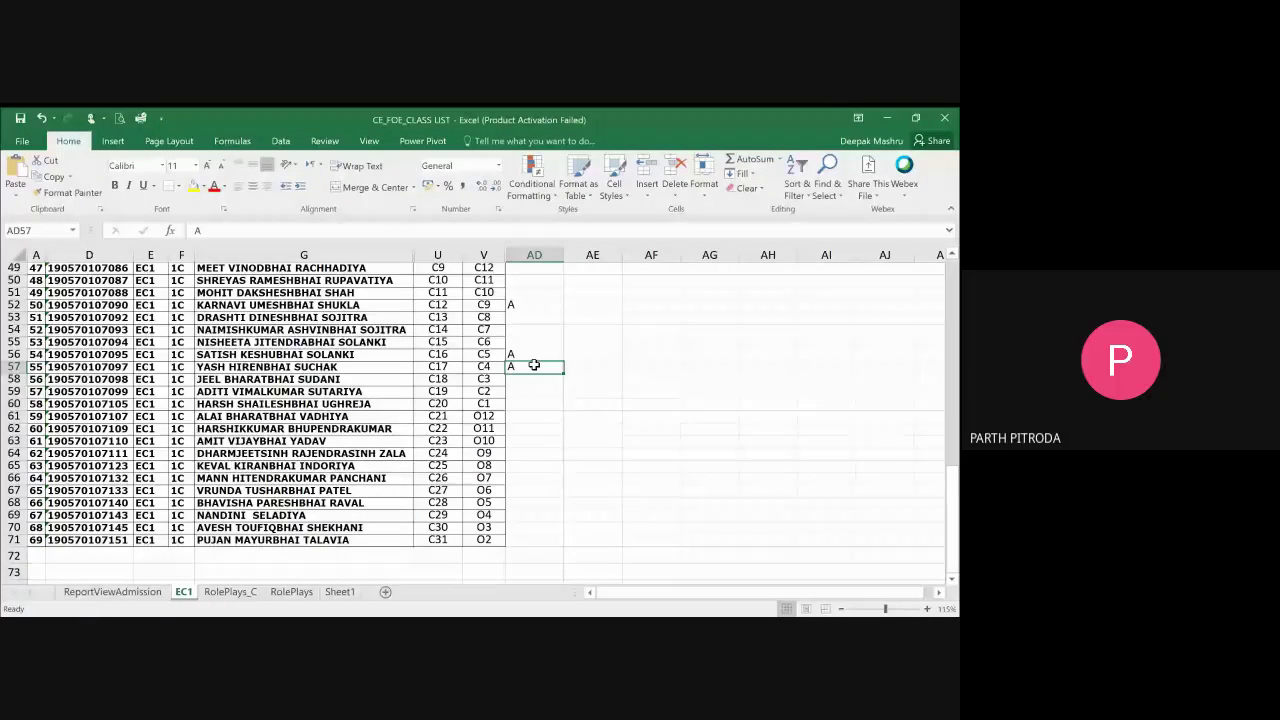
key(Delete)
click(579, 402)
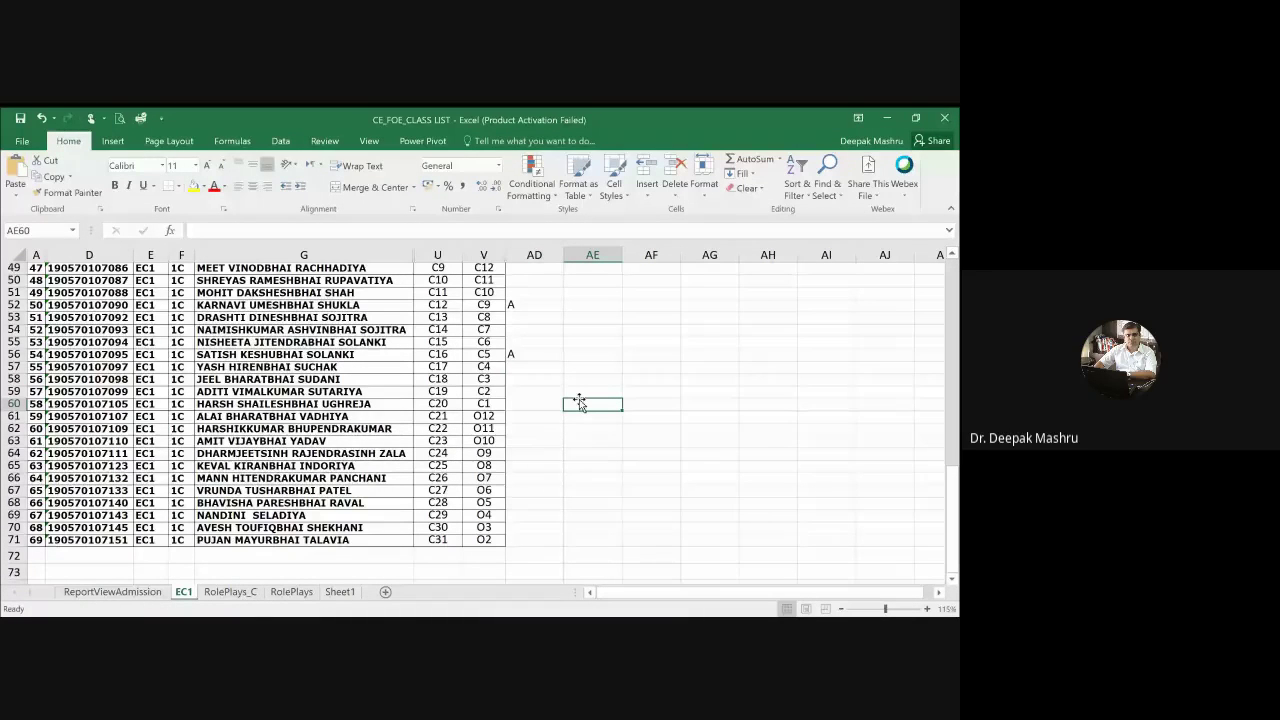
key(alt+Tab)
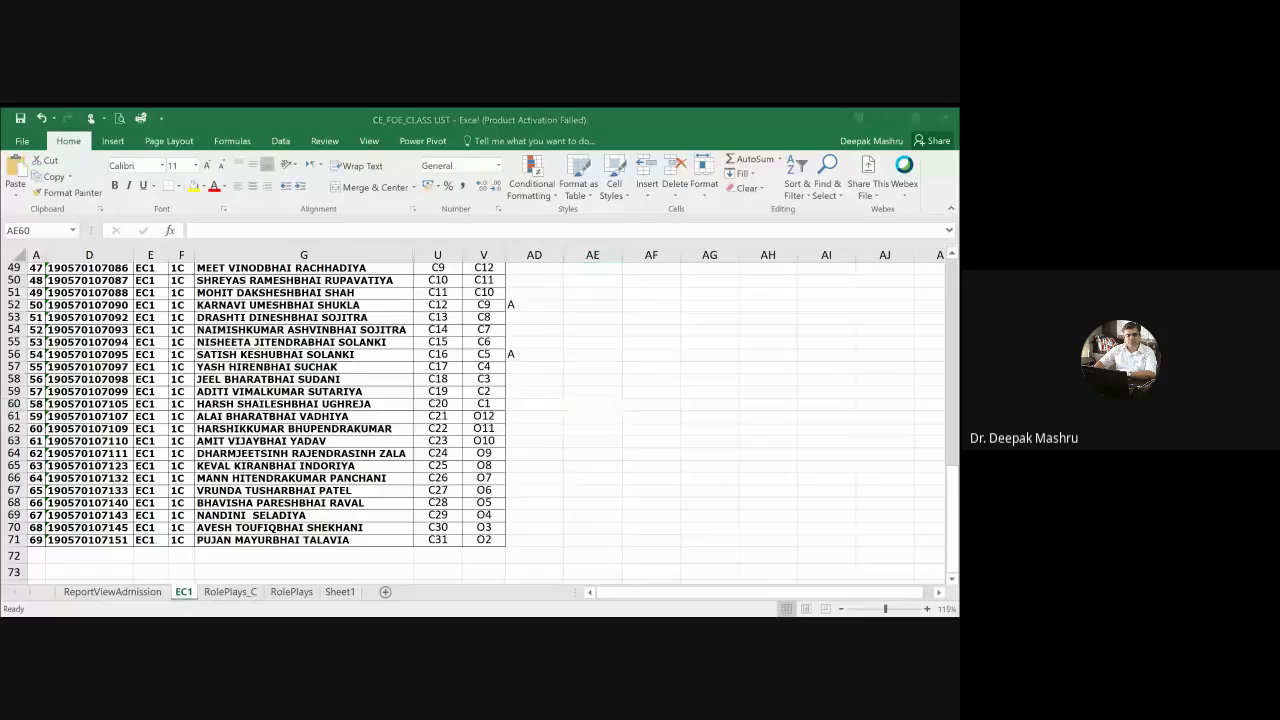